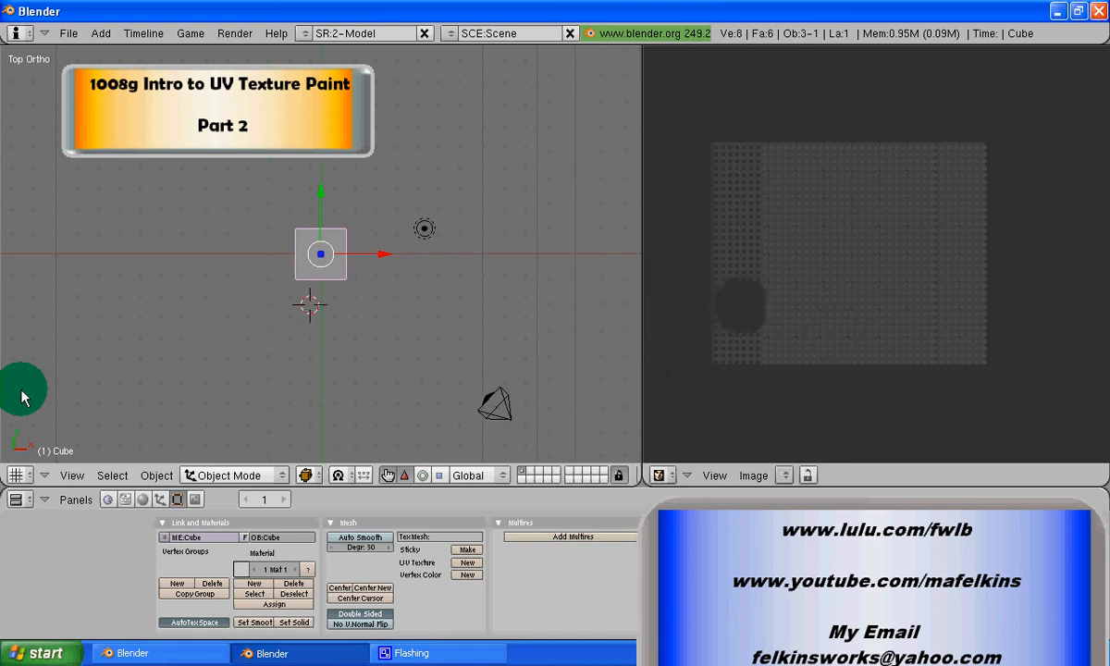
Examine the grid, display and 3D cursor settings in the 3D view's View Properties and close them
click(76, 477)
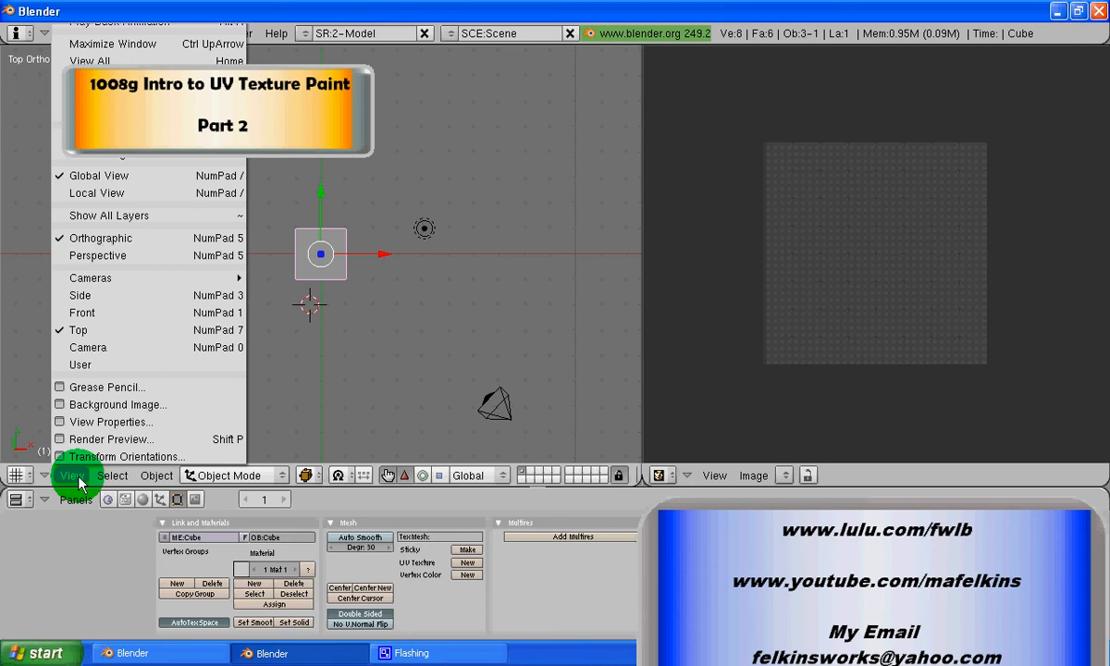
click(82, 429)
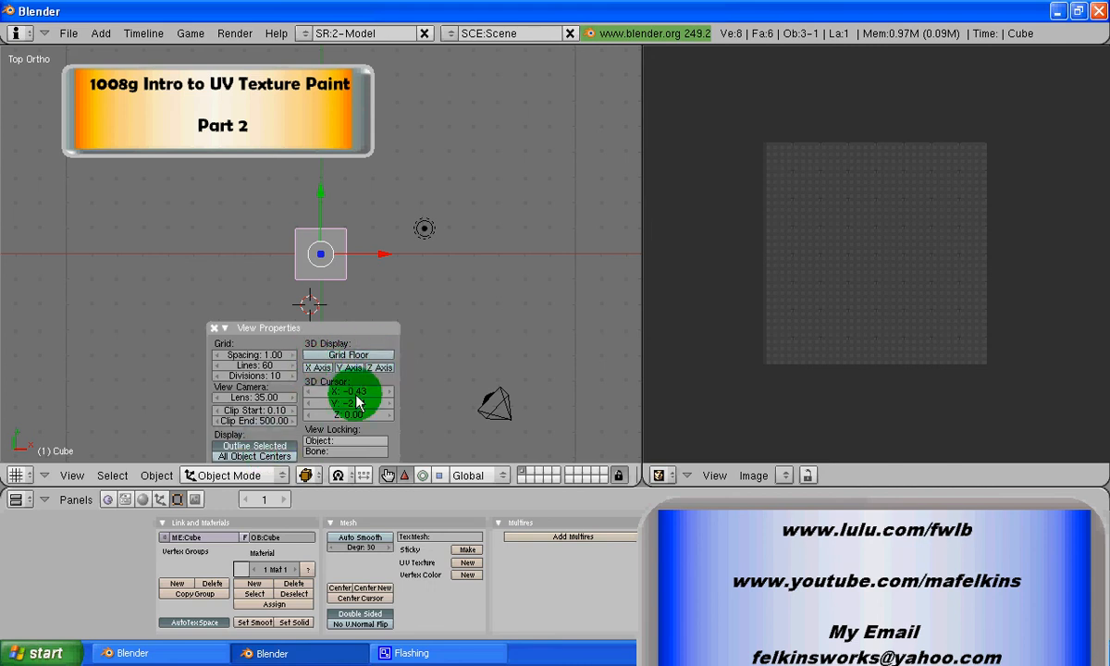
click(216, 330)
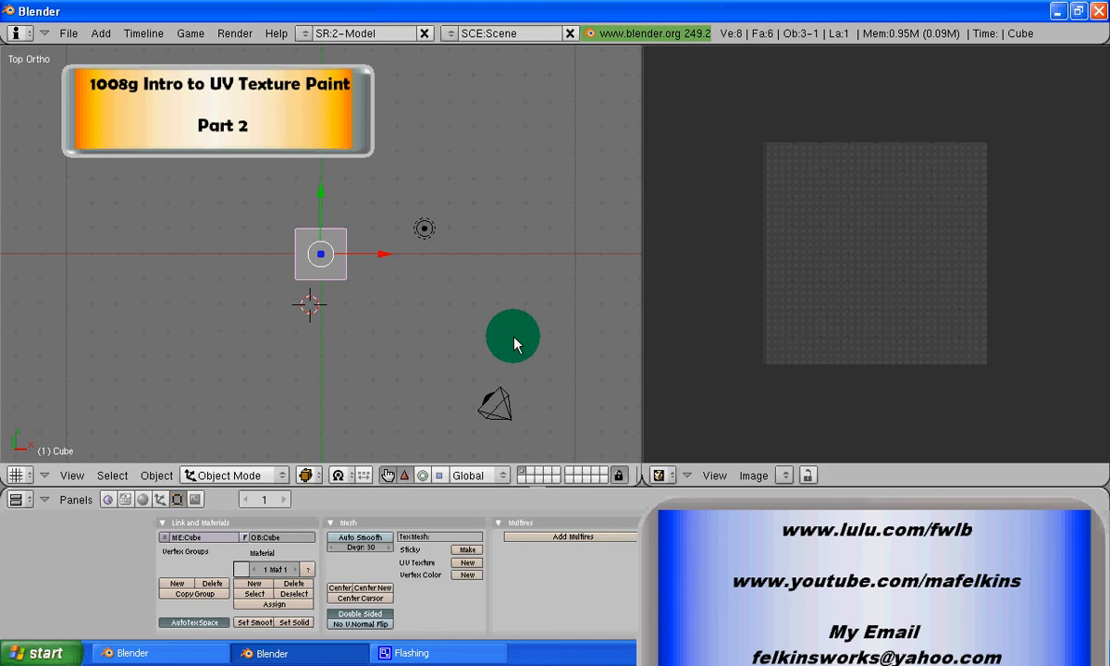
Unwrap the cube in Edit Mode using Unwrap (smart projections) with an angle limit of 66, and display its UV layout
key(u)
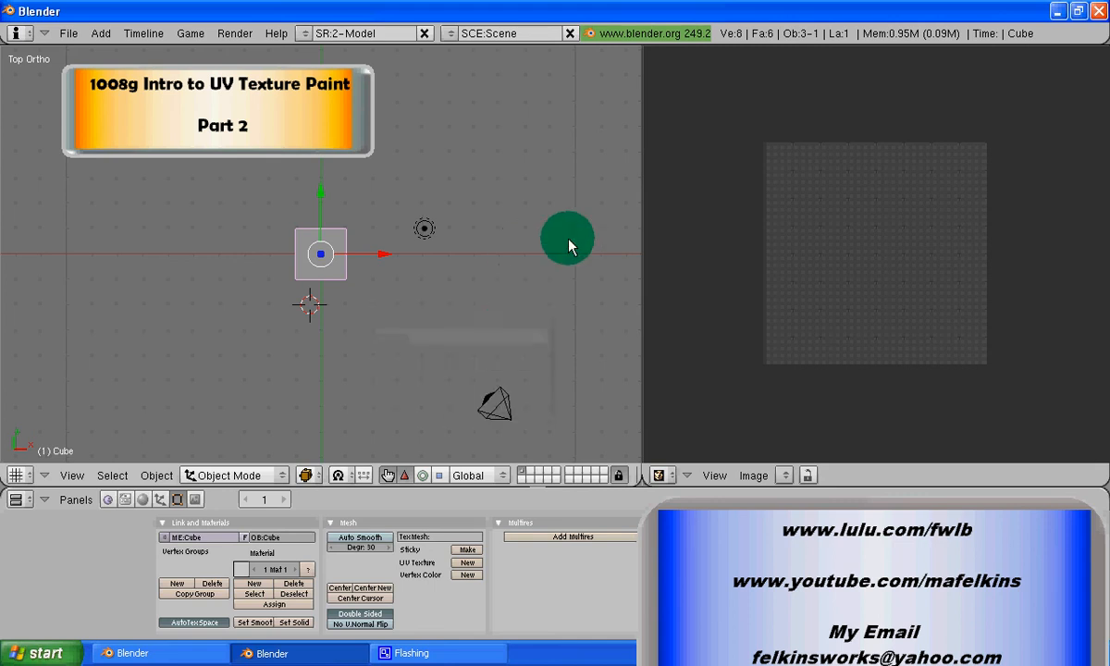
click(566, 307)
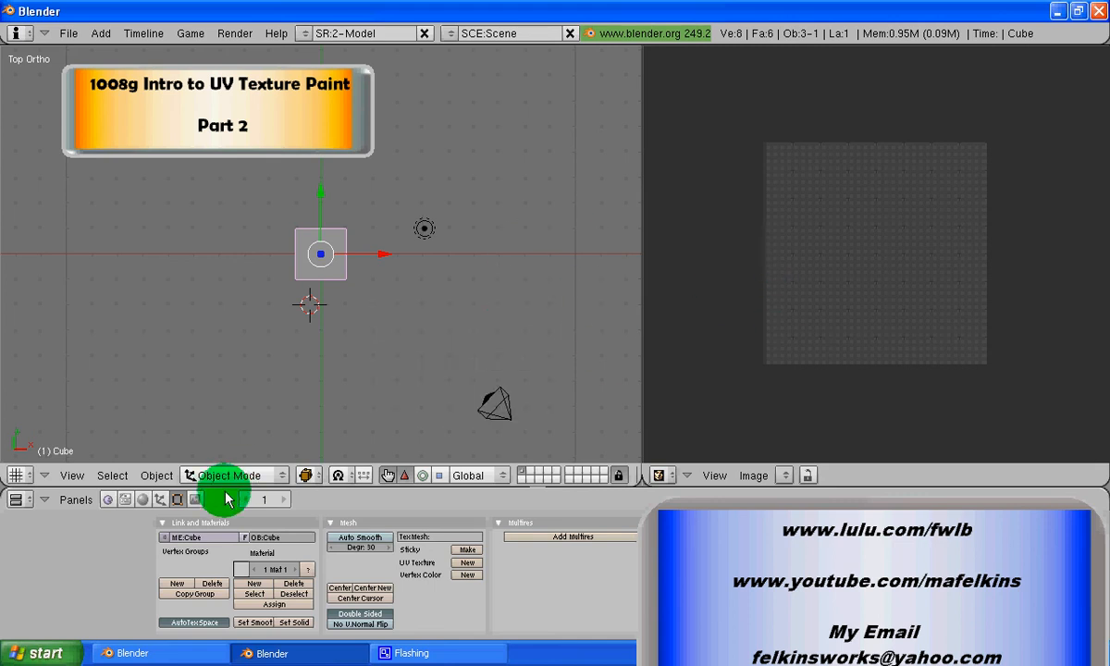
click(280, 475)
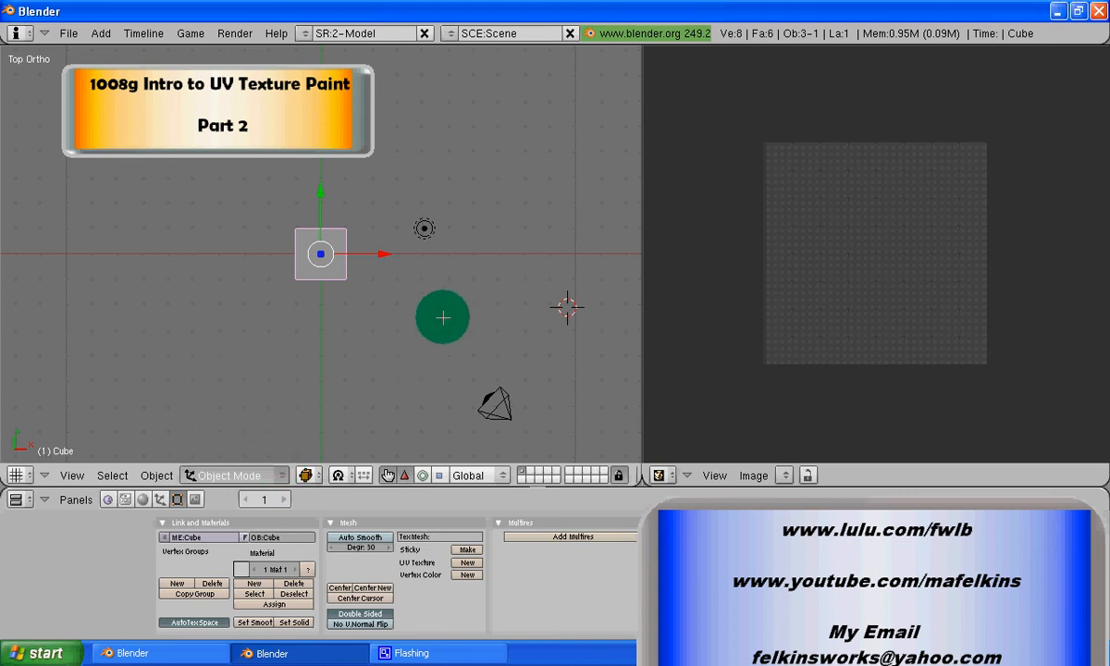
key(Tab)
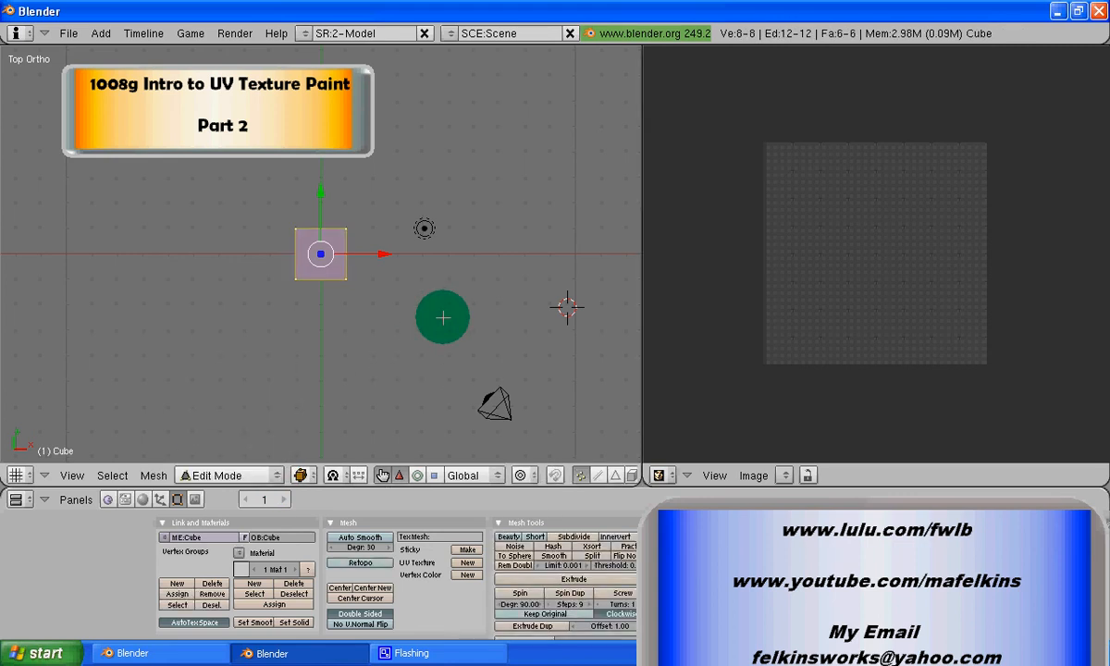
key(u)
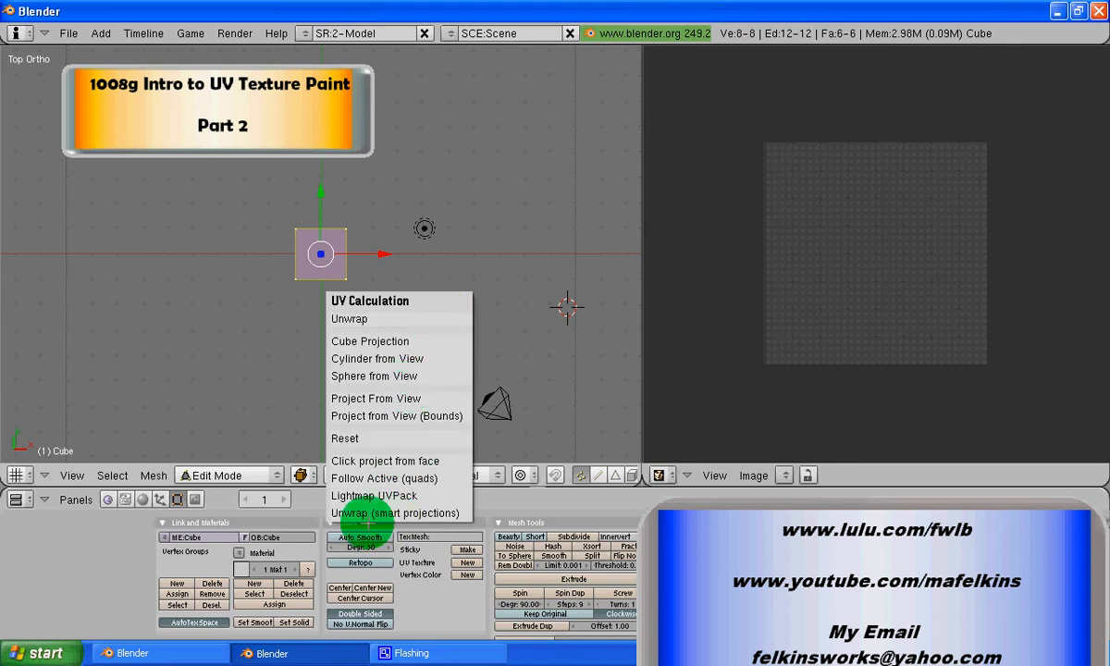
click(405, 514)
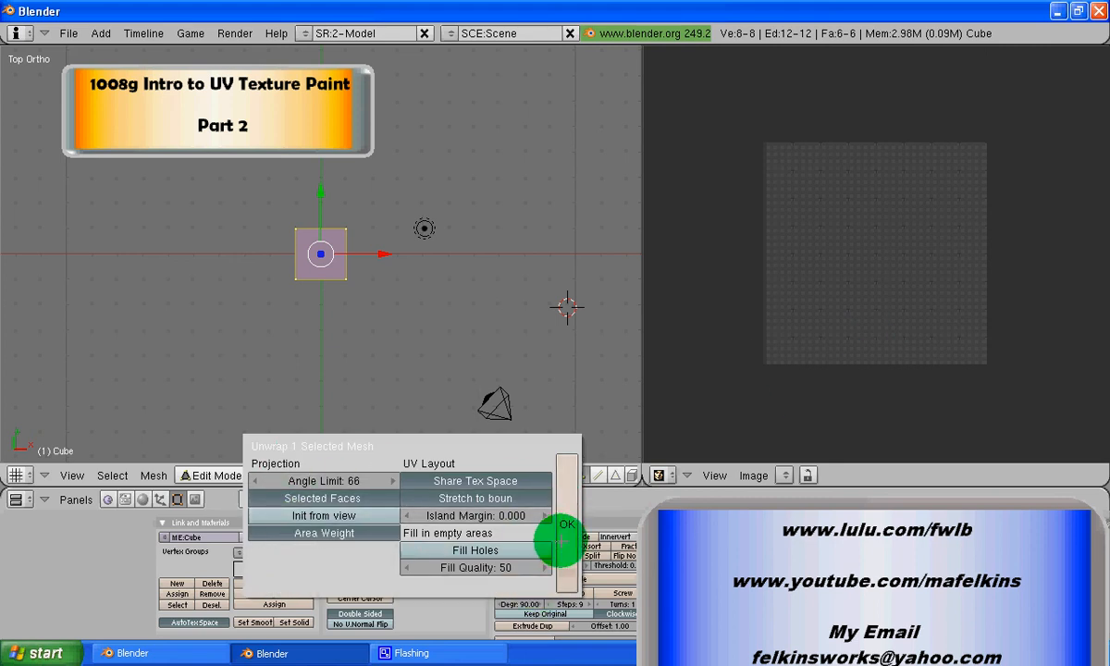
click(564, 540)
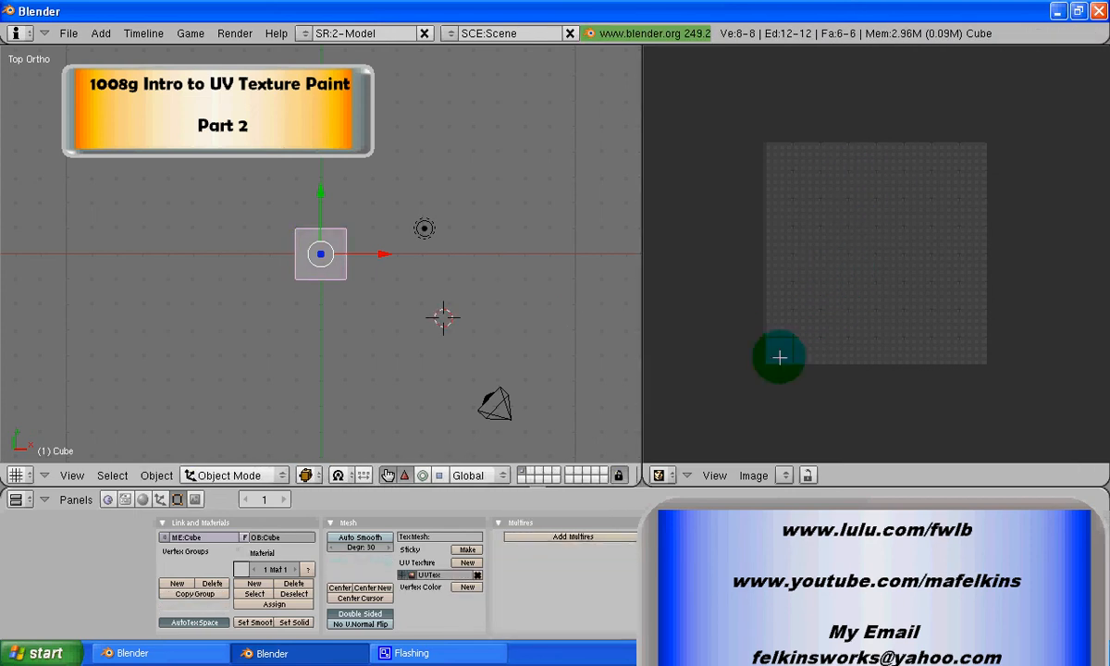
key(Tab)
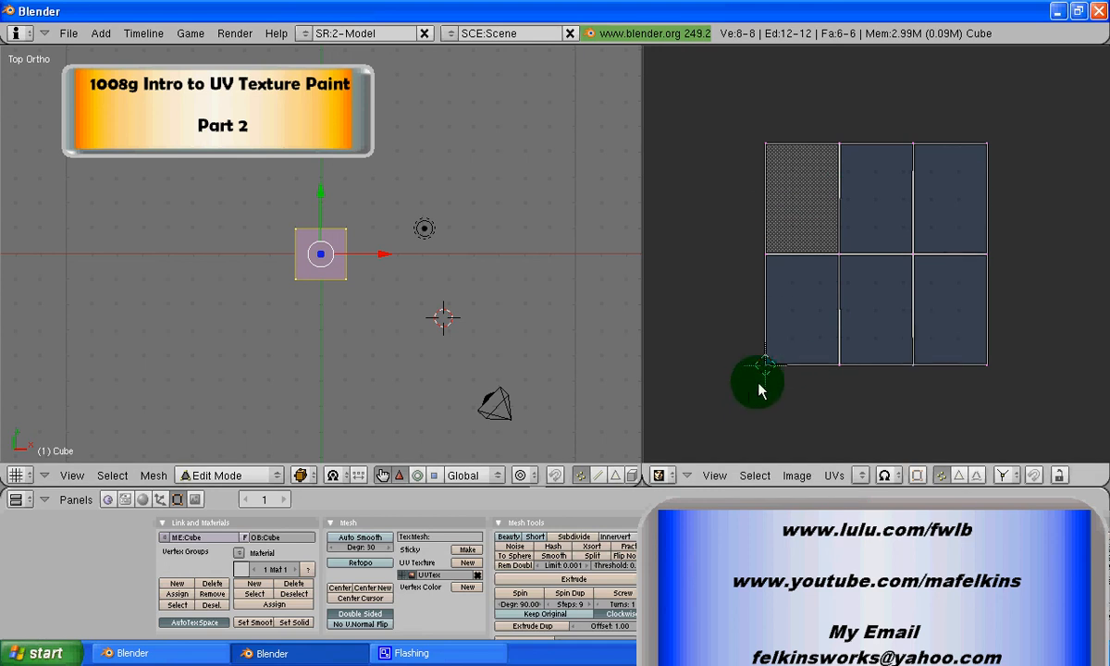
Create a new 1024 by 1024 image named Untitled with a white fill for the cube's UV layout
click(714, 475)
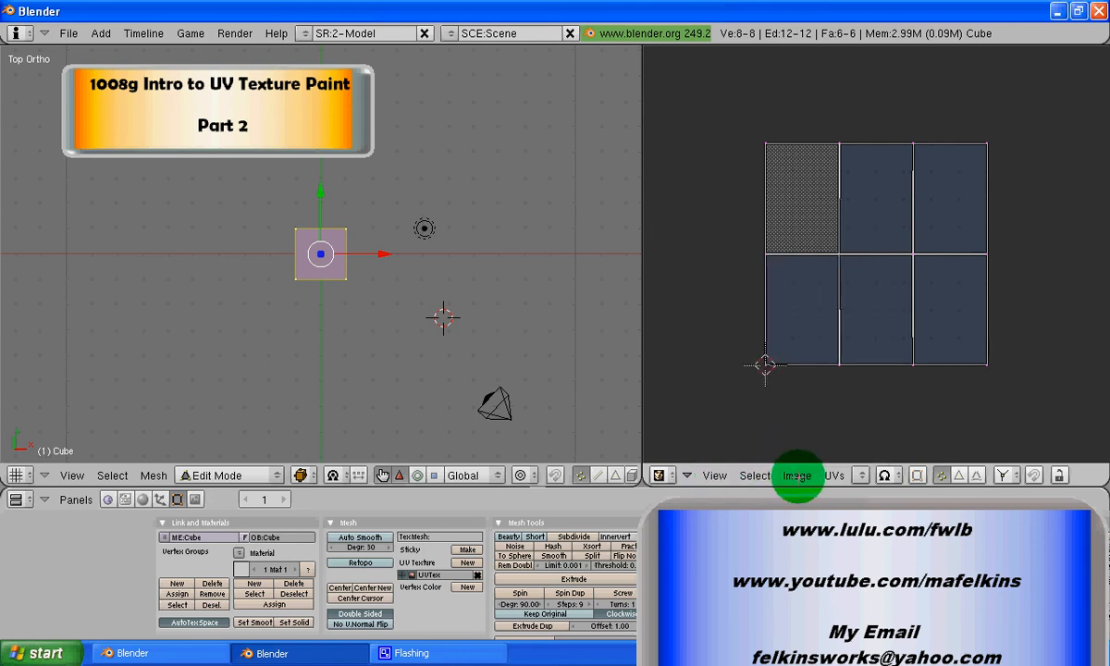
click(795, 475)
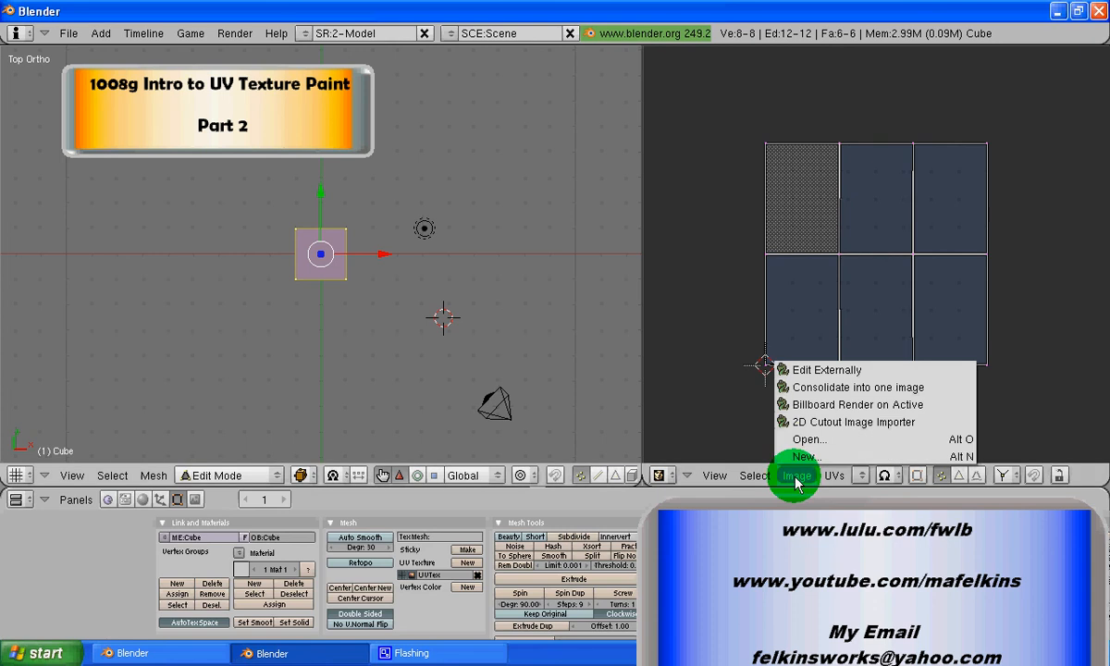
click(805, 457)
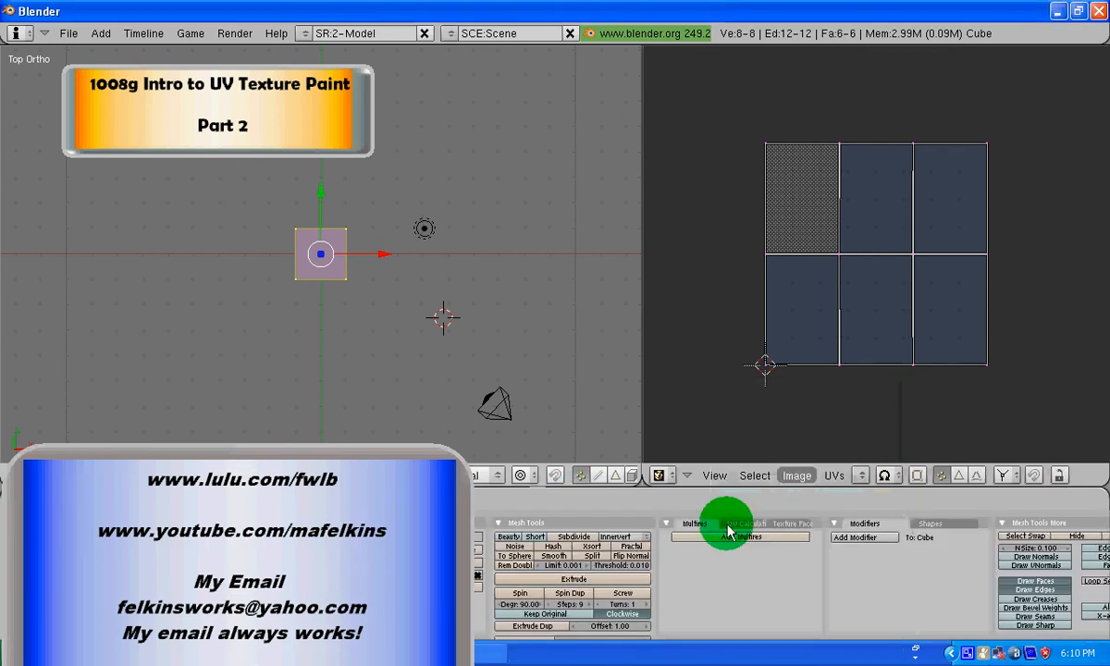
click(797, 477)
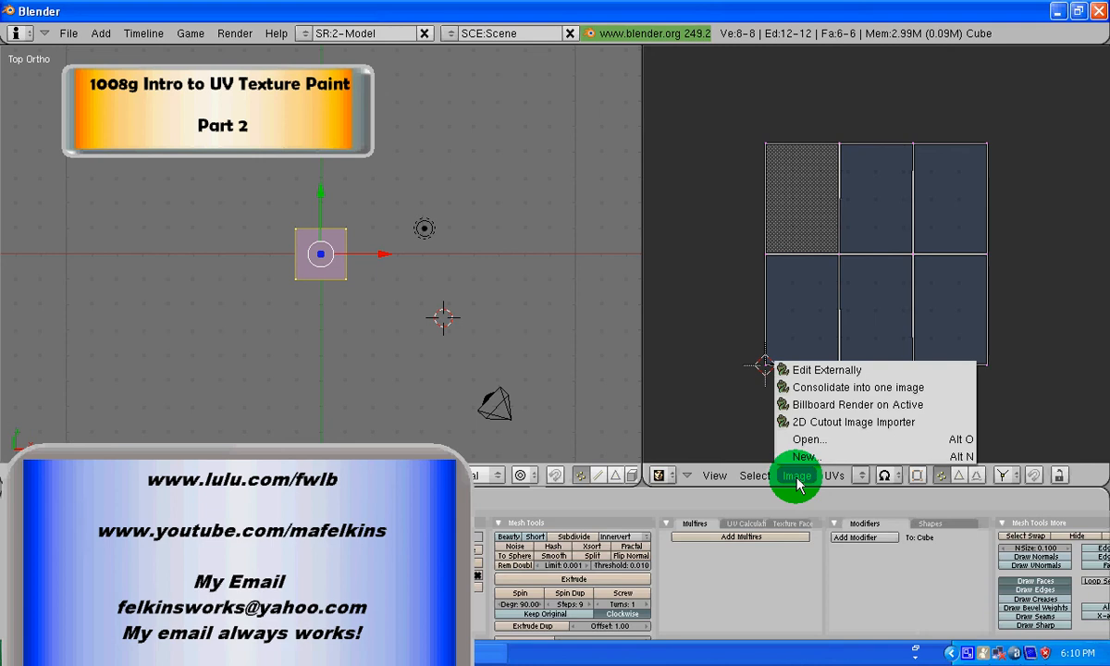
click(810, 455)
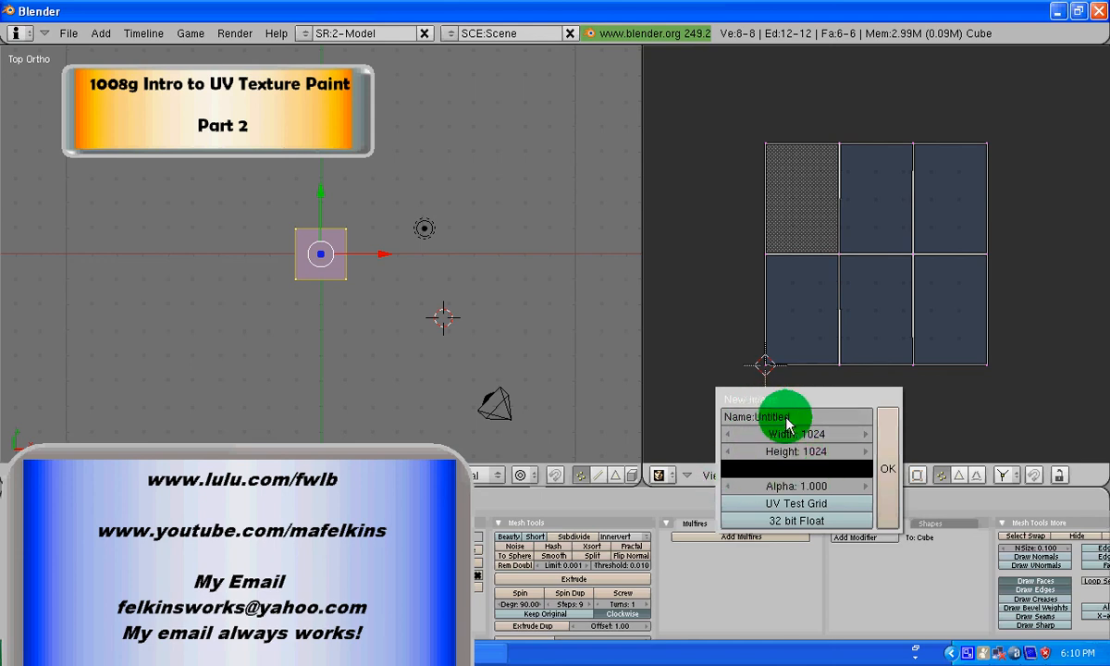
click(793, 471)
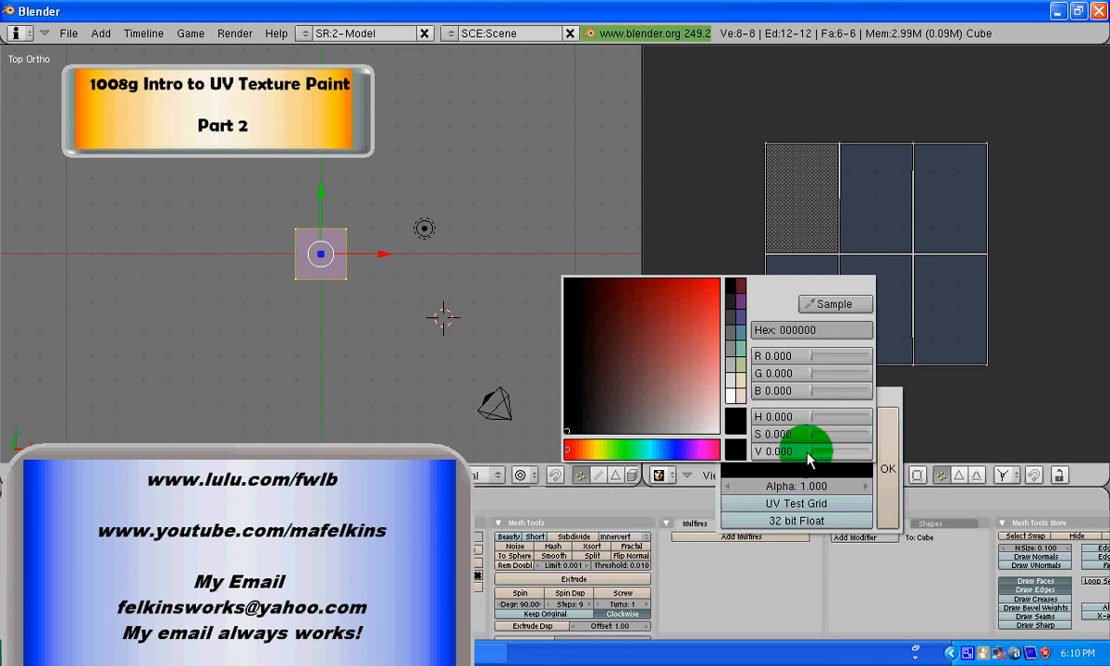
drag(808, 453, 876, 460)
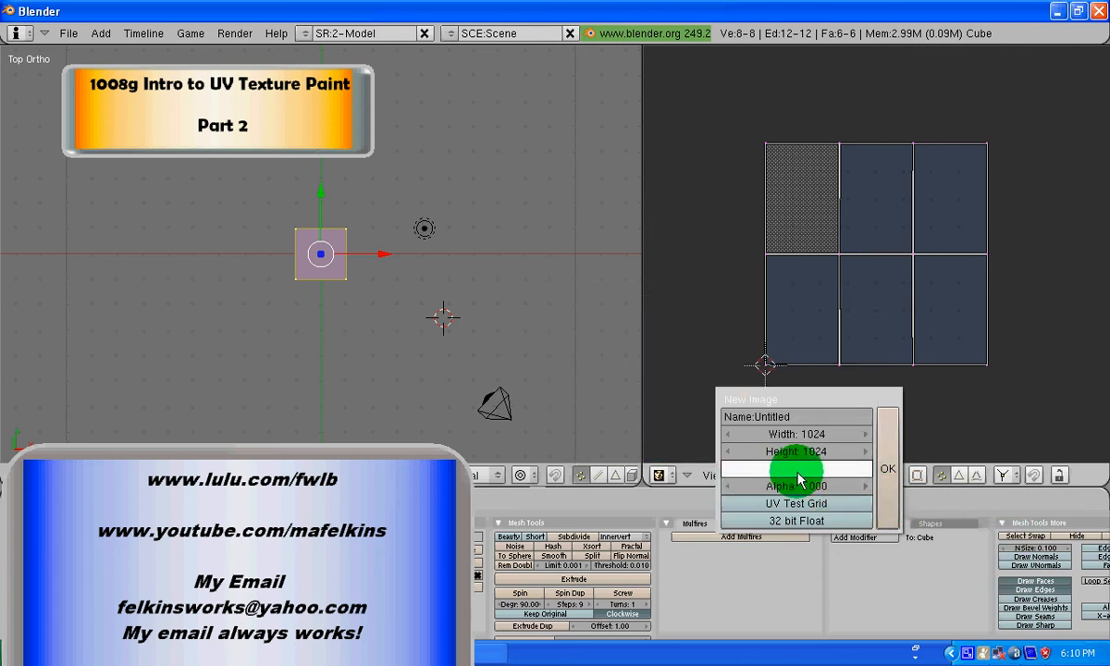
click(885, 473)
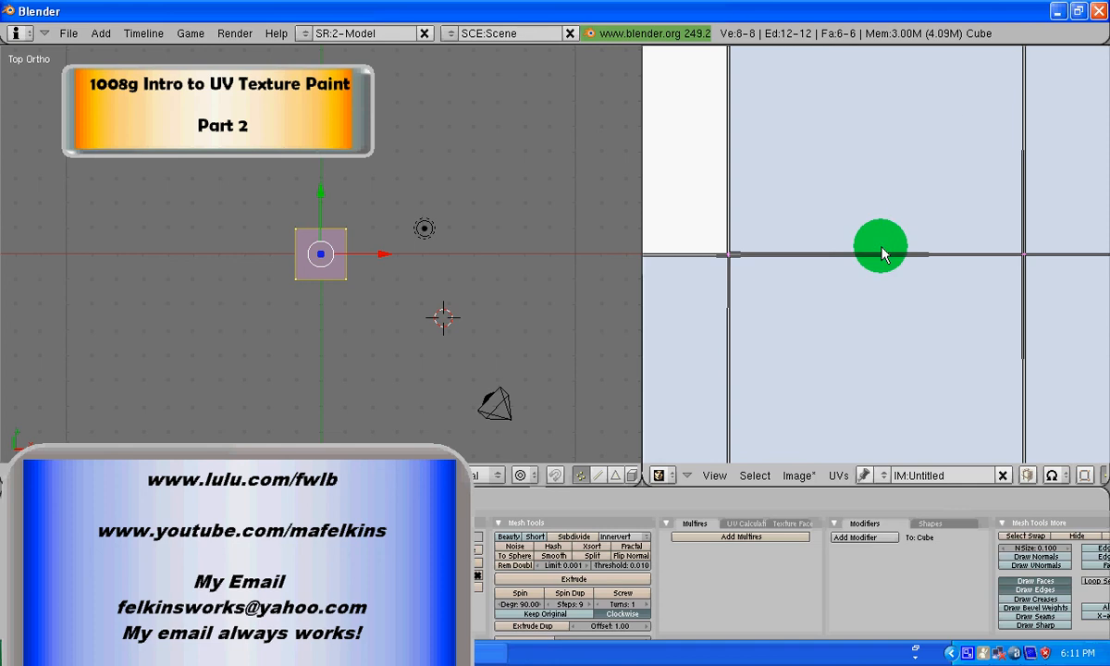
scroll(836, 359, down, 2)
scroll(837, 359, up, 1)
scroll(837, 359, down, 1)
scroll(837, 359, down, 1)
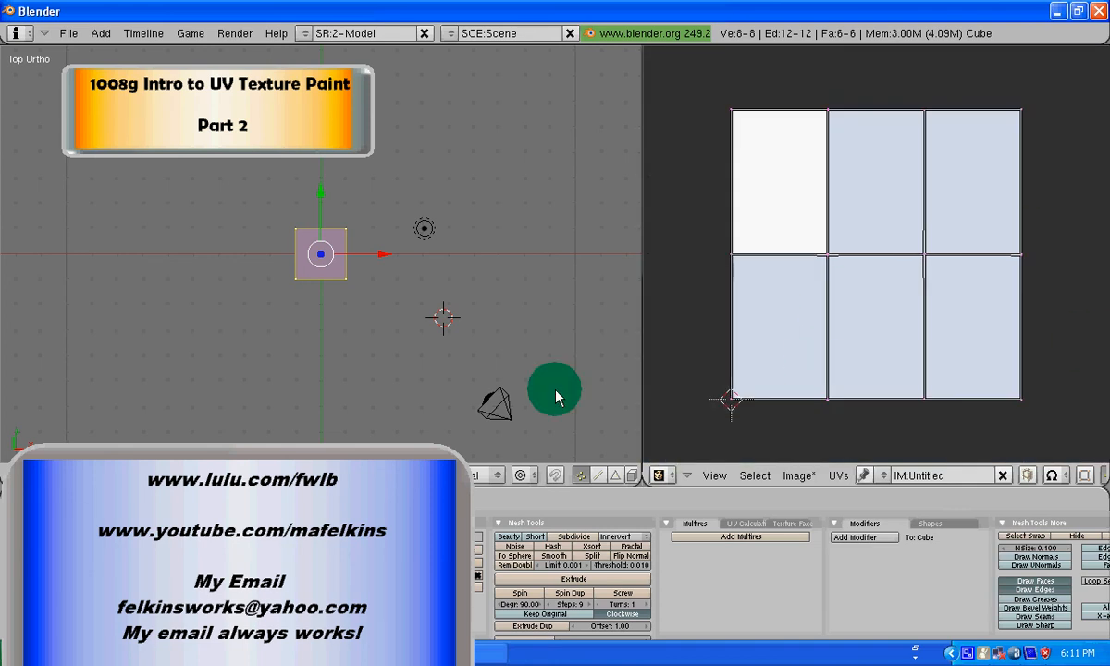
Display the cube as textured in the 3D view and switch it to Texture Paint mode
drag(289, 497, 906, 529)
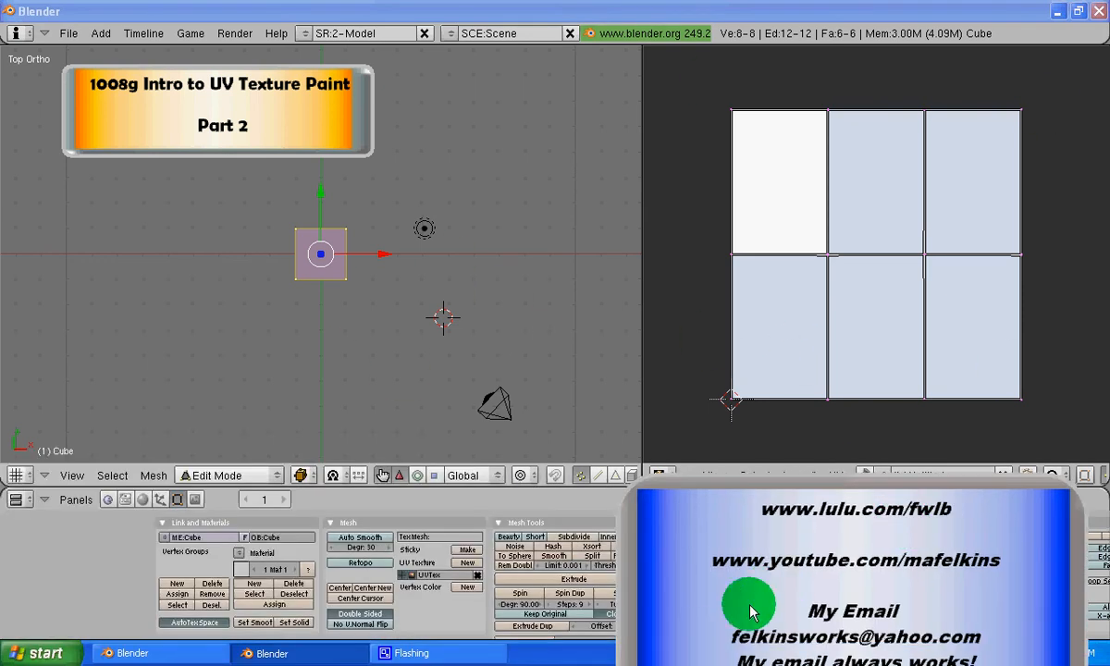
drag(813, 608, 847, 584)
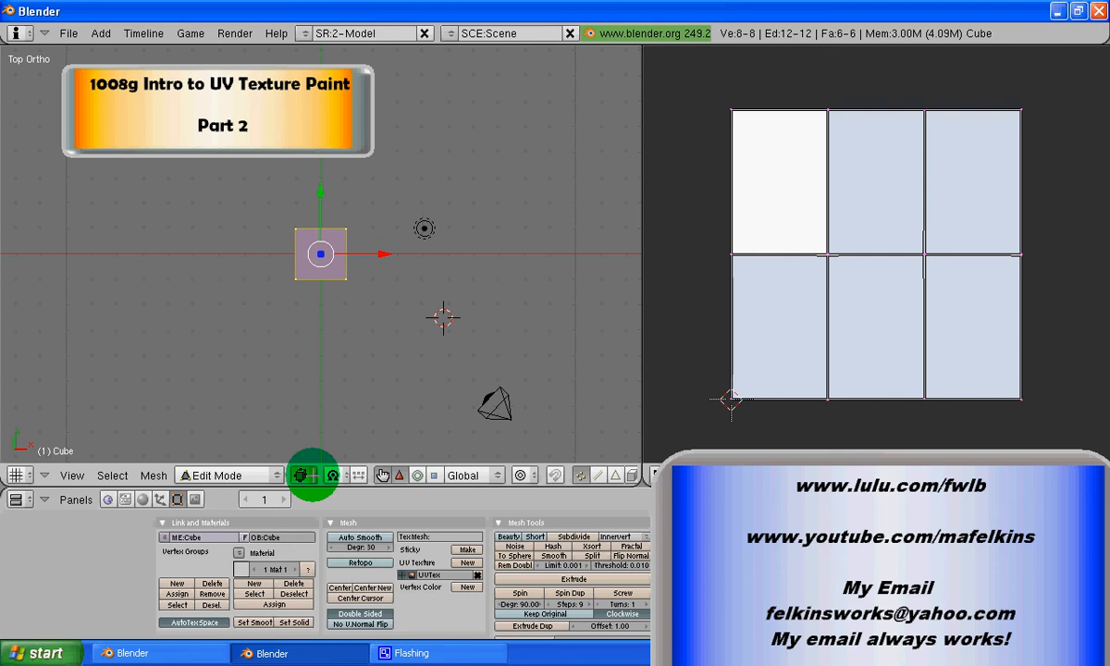
click(301, 474)
click(317, 388)
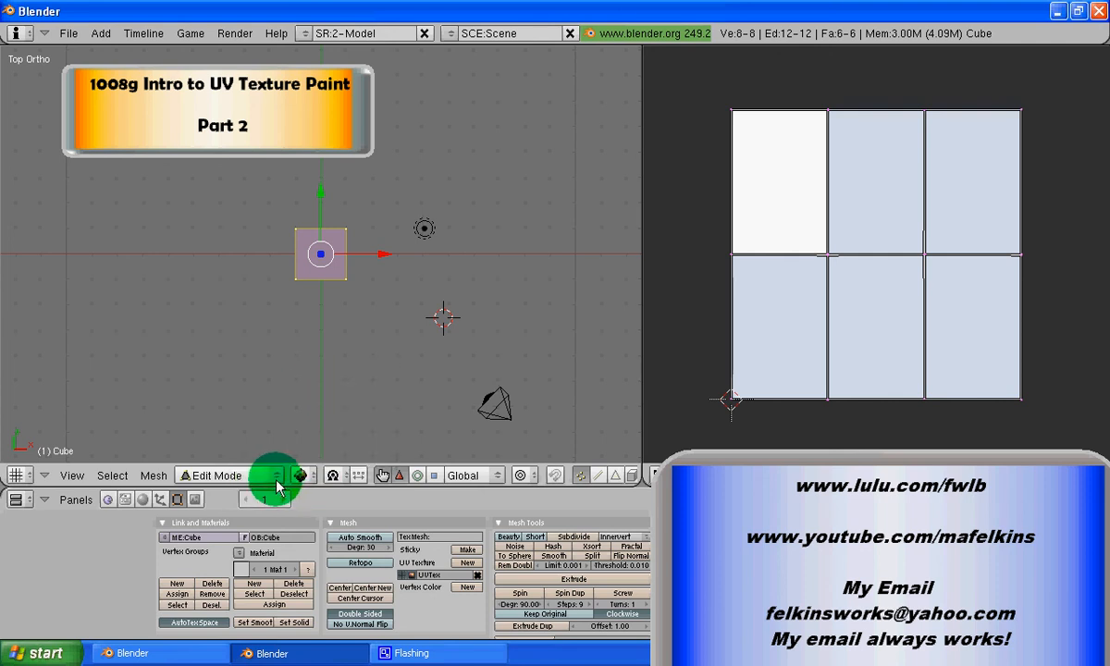
click(276, 476)
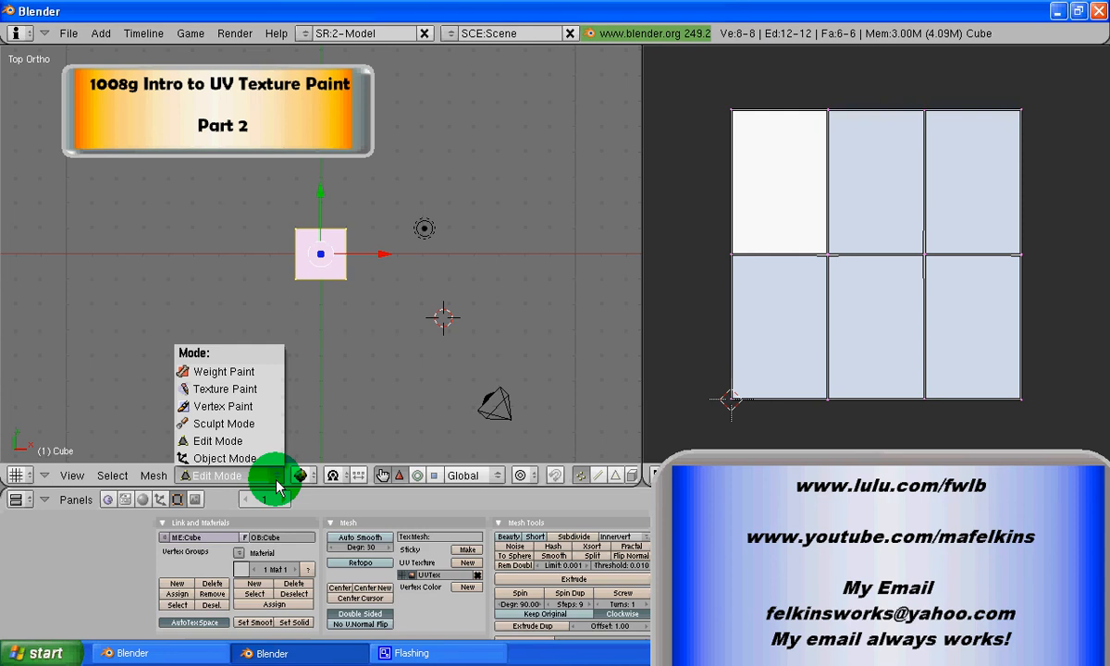
click(262, 396)
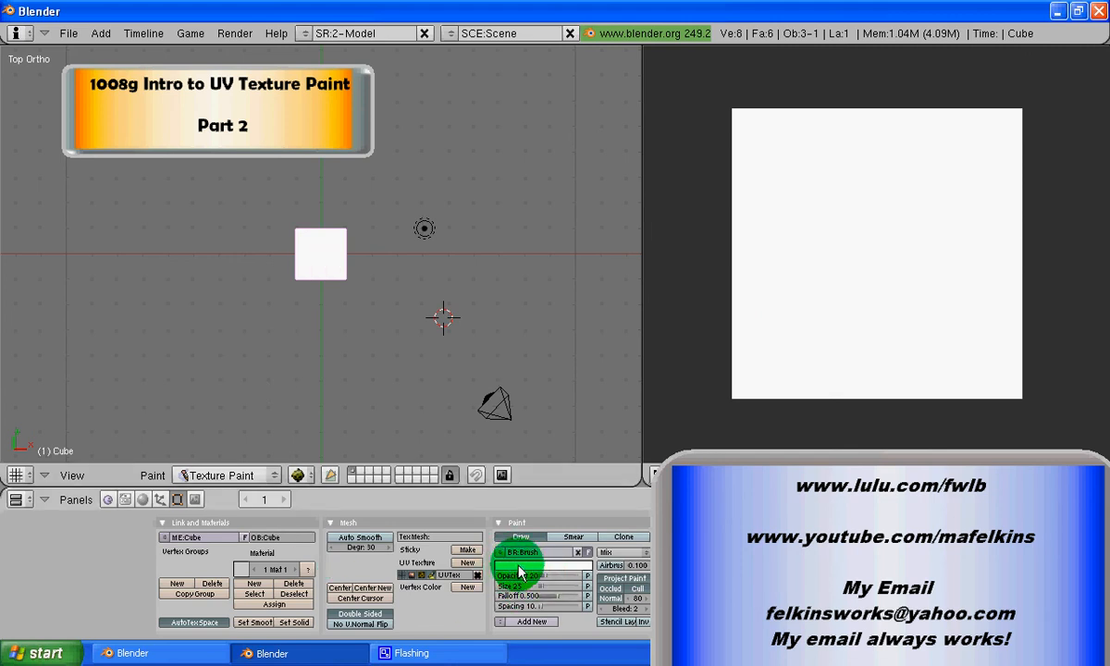
Set the paint brush to a blue colour with an opacity of 1.00
click(519, 567)
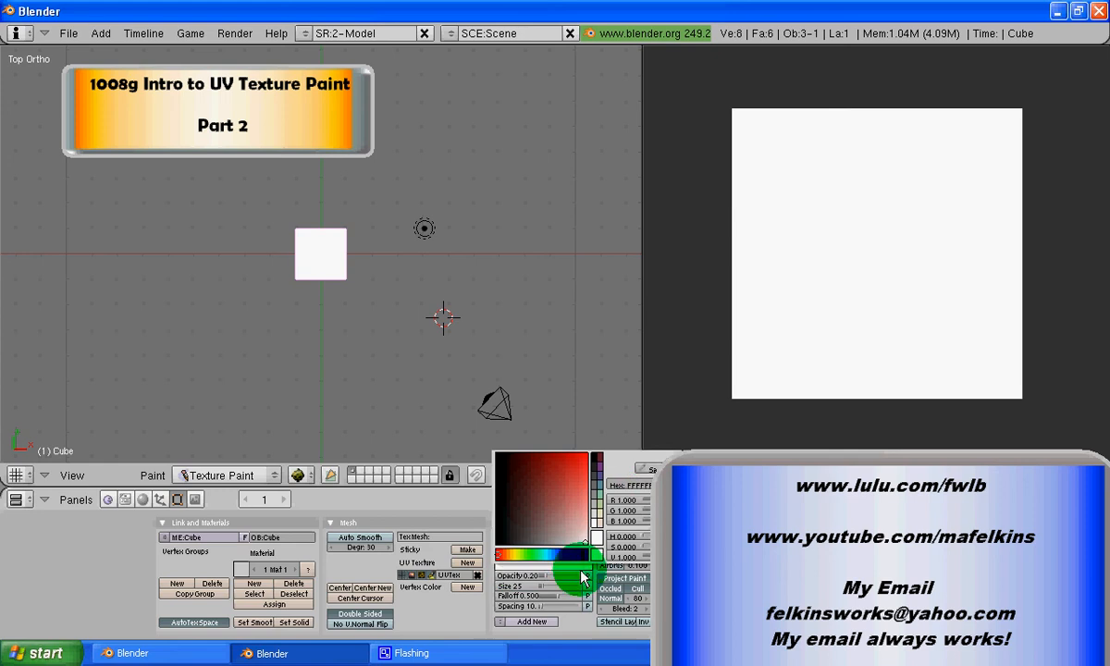
click(644, 470)
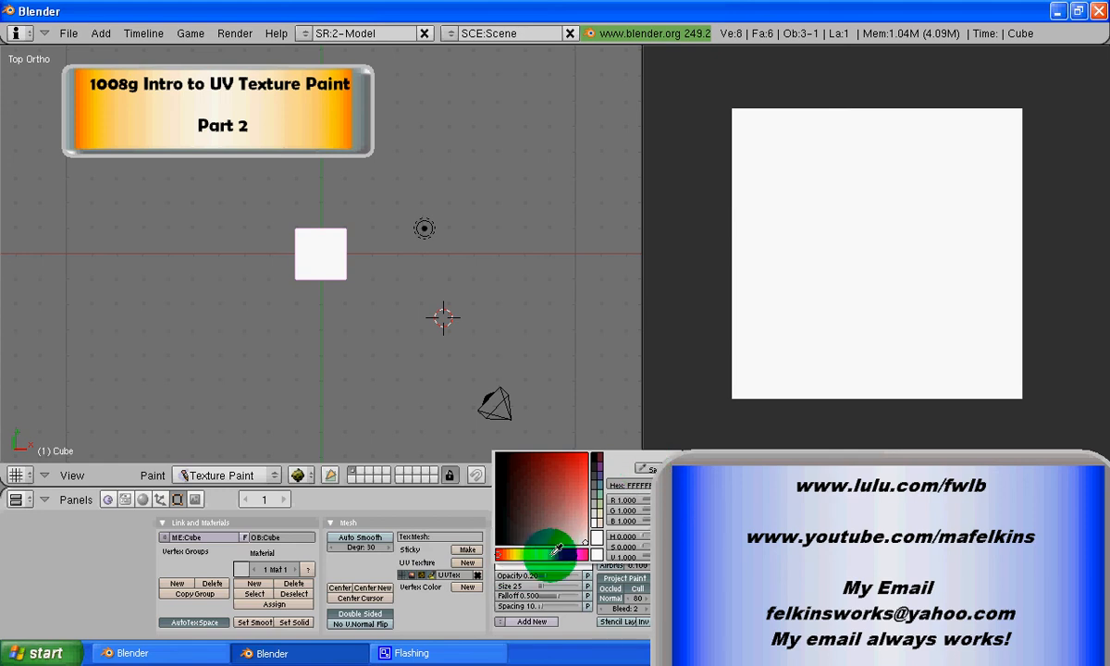
click(555, 548)
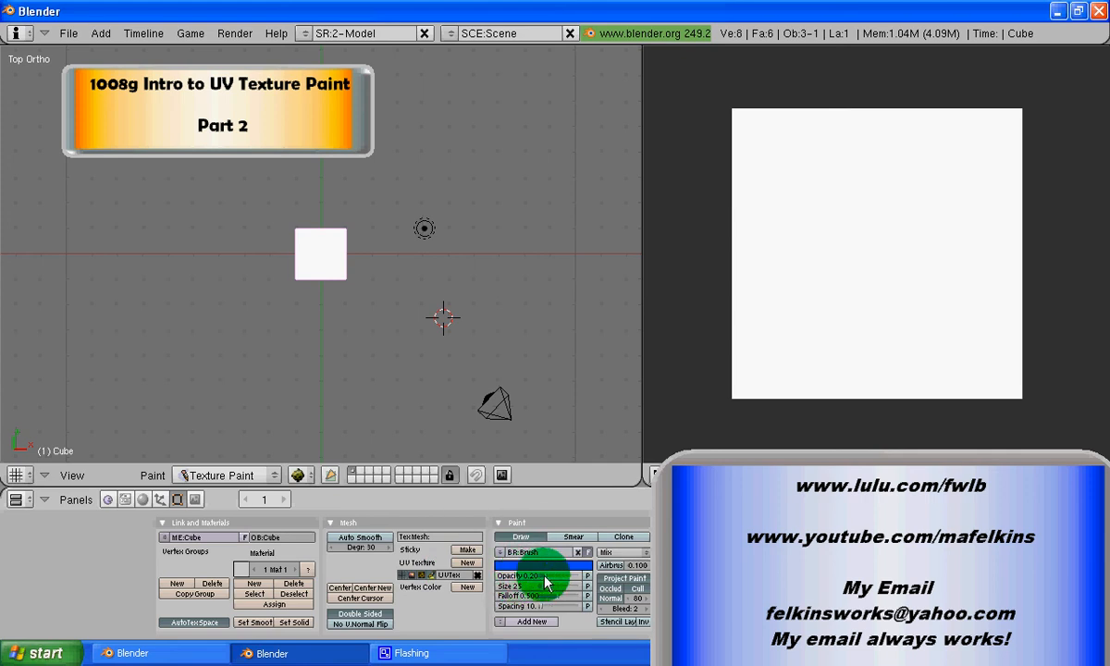
drag(549, 583, 584, 583)
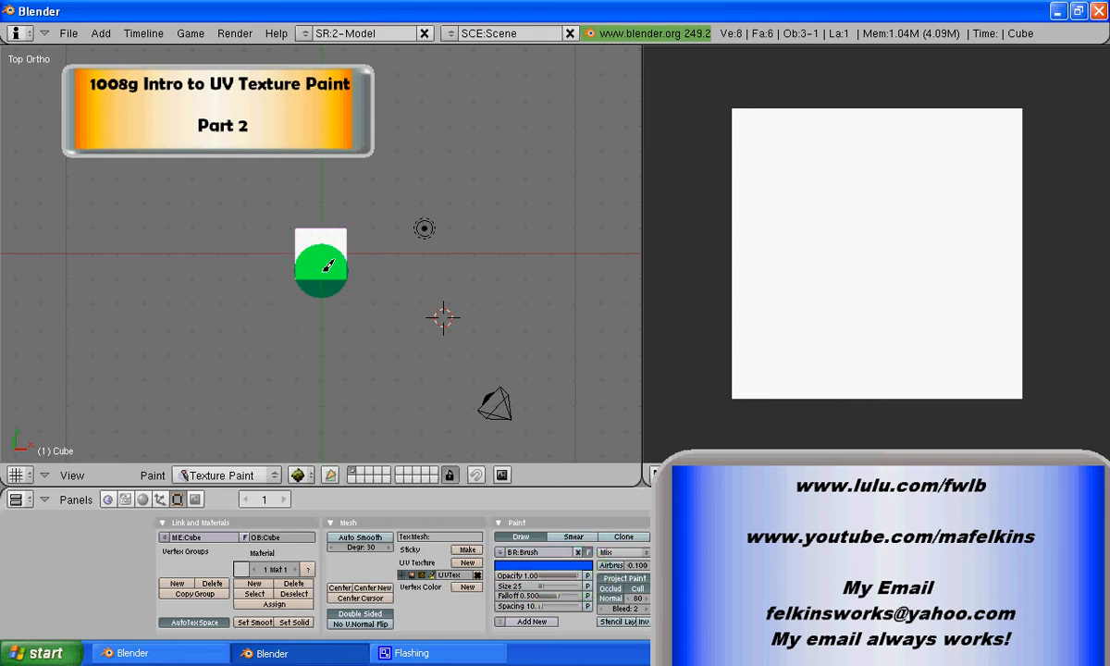
Paint a wide bent blue stroke on the cube's top face and thin strokes near its lower corner with brush size 1
mouse_move(331, 272)
mouse_down()
mouse_move(305, 248)
mouse_move(334, 266)
mouse_move(326, 255)
mouse_up()
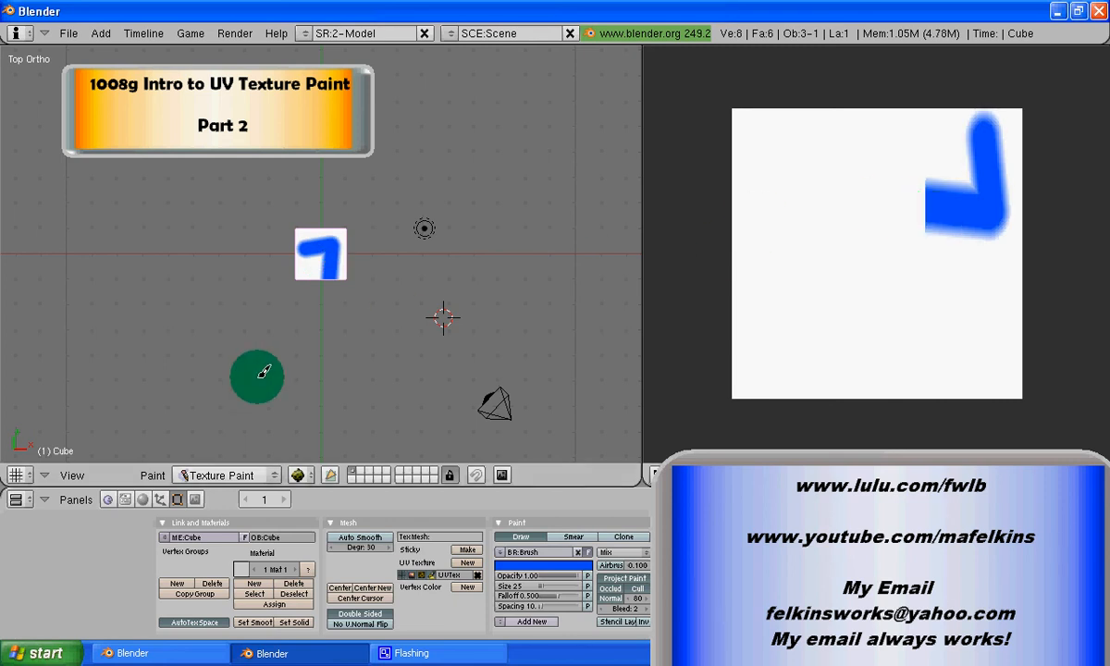
scroll(237, 371, up, 3)
scroll(243, 368, up, 7)
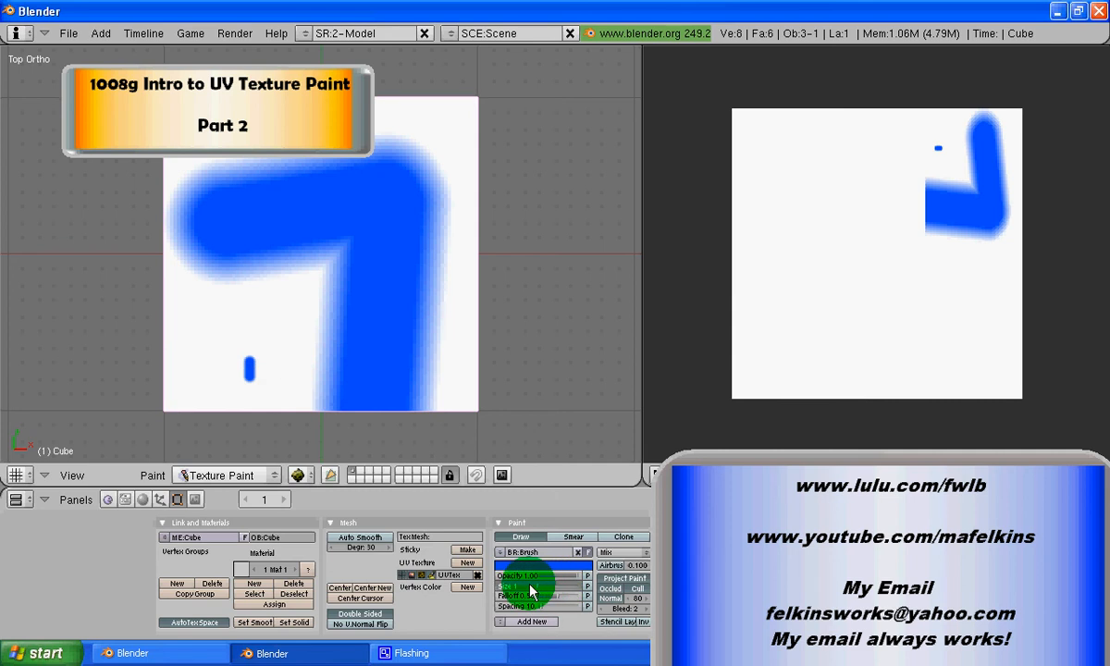
mouse_move(191, 374)
mouse_down()
mouse_move(196, 389)
mouse_move(201, 371)
mouse_up()
click(227, 312)
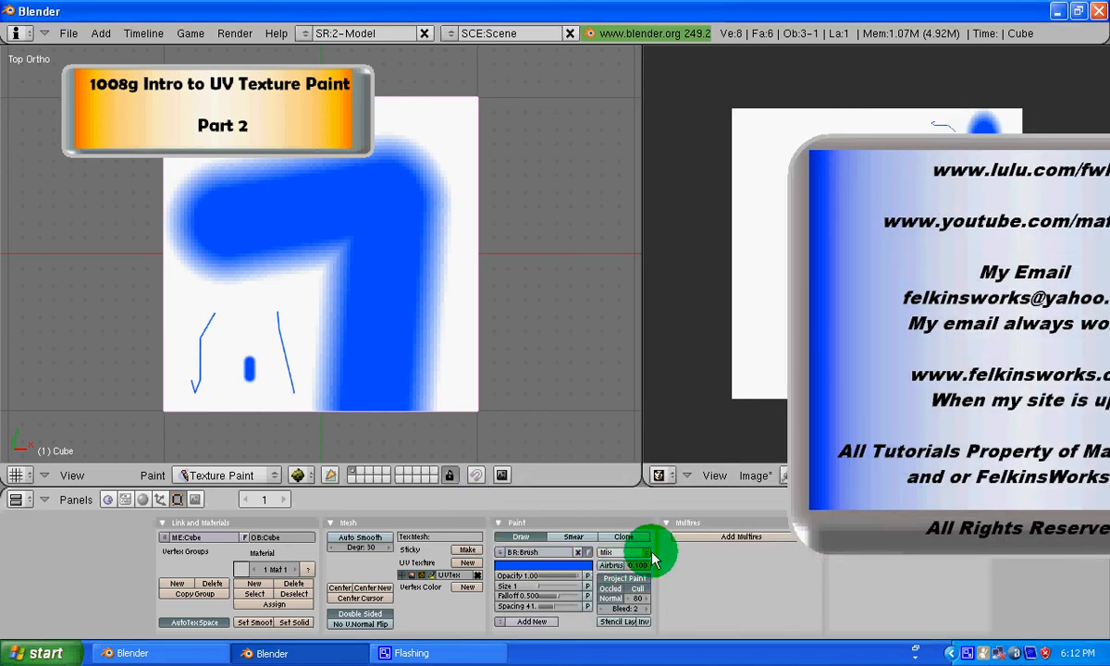
Review the brush's blend modes, keeping Mix, and look at the brush colour picker without changing the colour
click(646, 554)
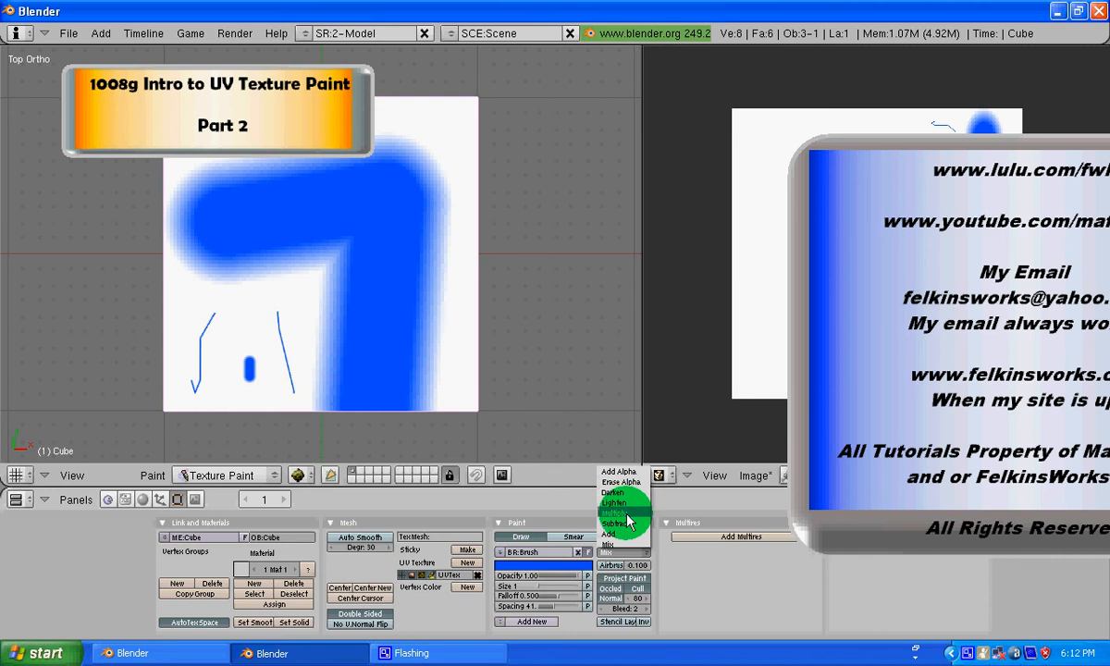
click(610, 545)
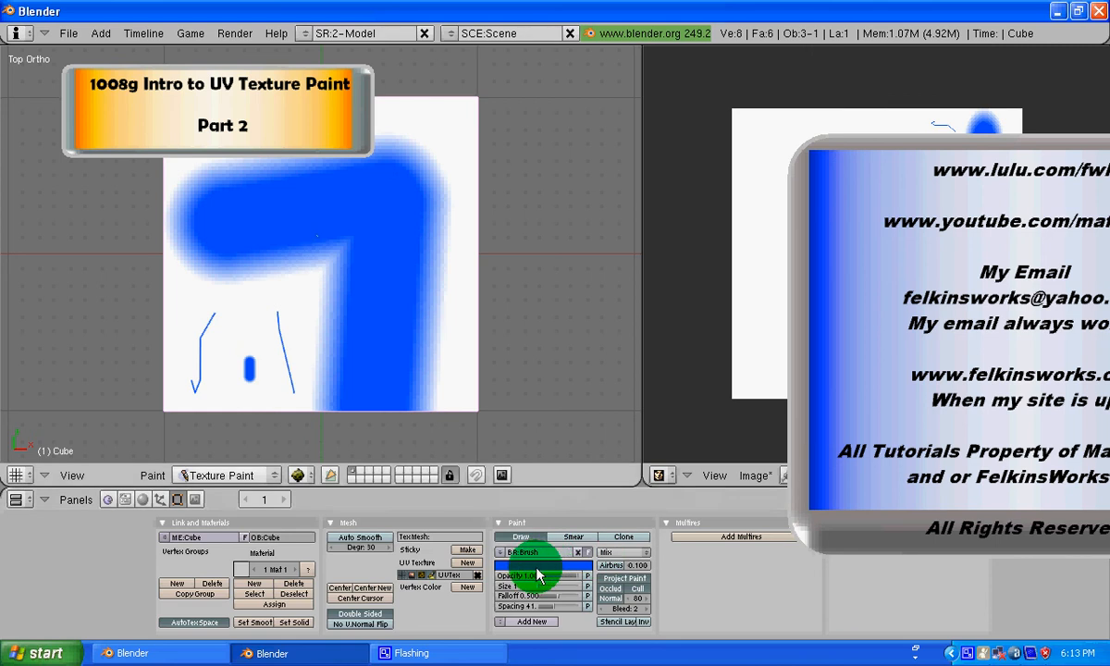
click(538, 565)
click(654, 476)
key(Escape)
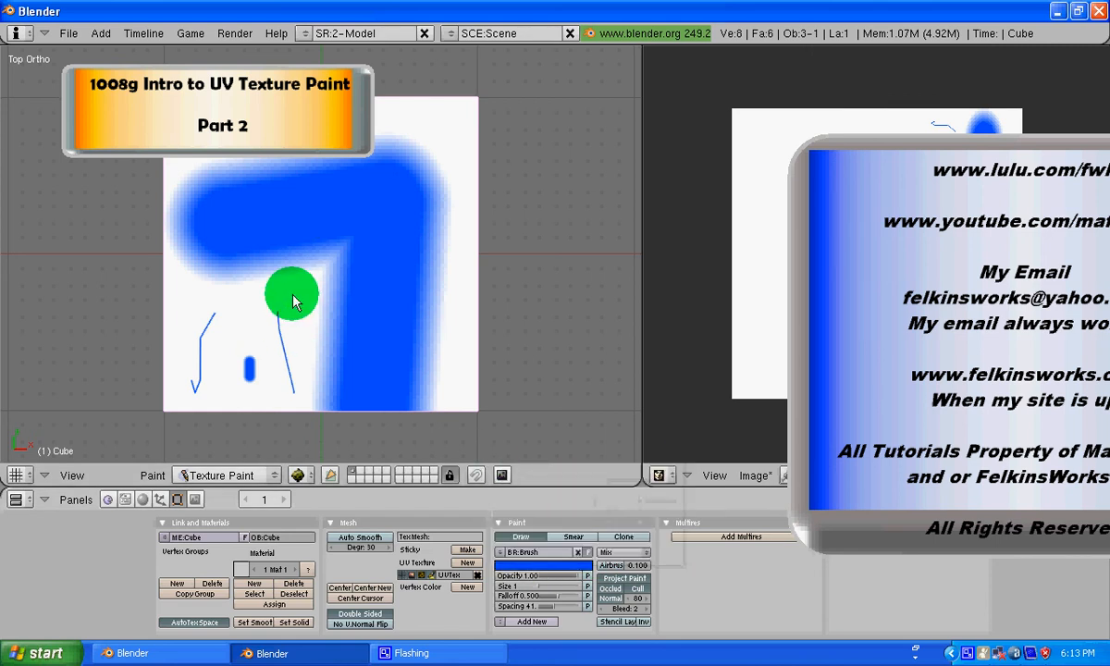
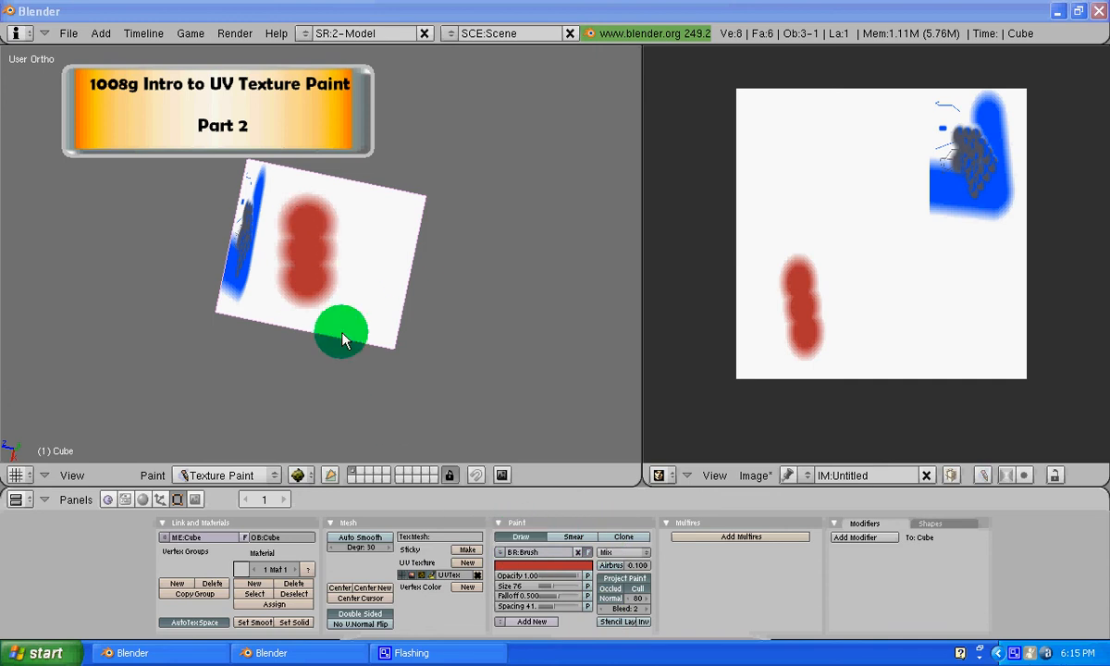
Paint short red strokes on two more faces of the cube with brush size 76
mouse_move(367, 251)
middle_down()
mouse_move(367, 241)
mouse_move(280, 270)
mouse_move(305, 231)
mouse_move(292, 255)
mouse_move(302, 309)
mouse_move(319, 308)
middle_up()
drag(316, 313, 312, 313)
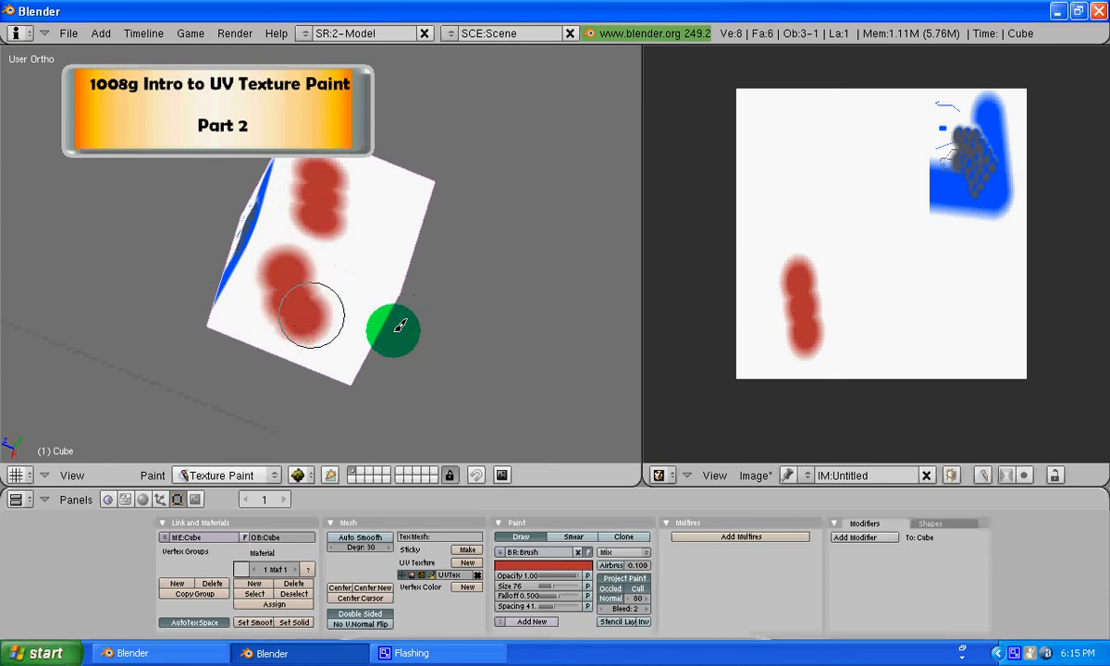
mouse_move(363, 338)
middle_down()
mouse_move(307, 290)
mouse_move(381, 290)
mouse_move(379, 174)
mouse_move(273, 245)
mouse_move(339, 265)
middle_up()
mouse_move(339, 266)
mouse_down()
mouse_move(317, 256)
mouse_move(337, 302)
mouse_move(329, 290)
mouse_move(348, 294)
mouse_up()
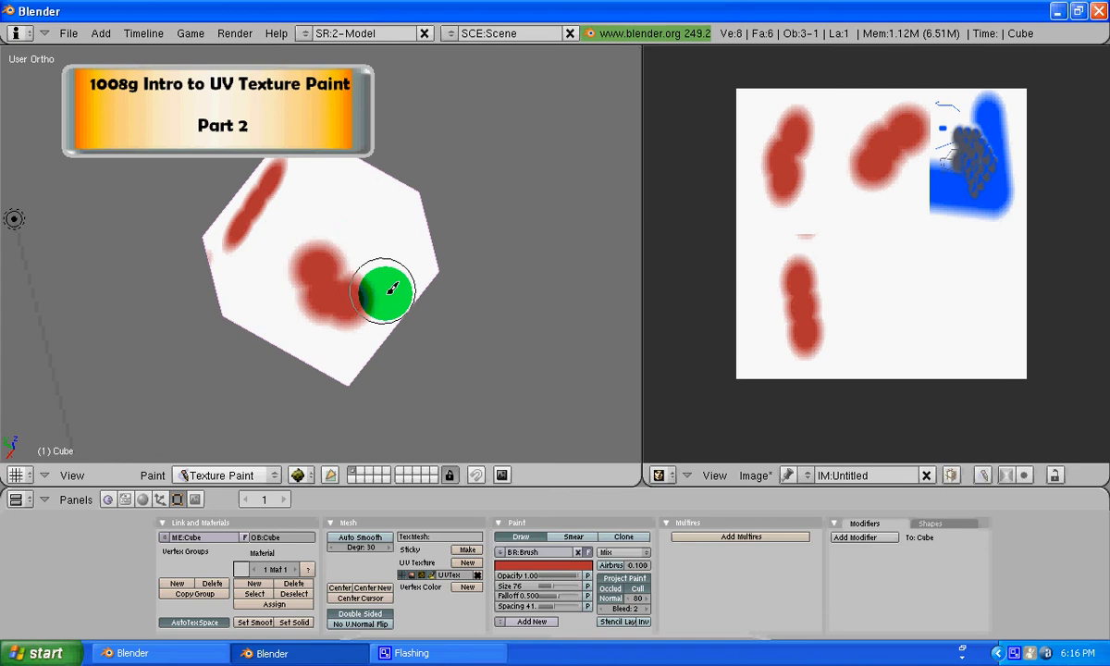
Change the brush colour to green and paint zigzag strokes across the cube's blank face with brush size 63
mouse_move(391, 289)
middle_down()
mouse_move(323, 329)
mouse_move(193, 364)
mouse_move(236, 366)
middle_up()
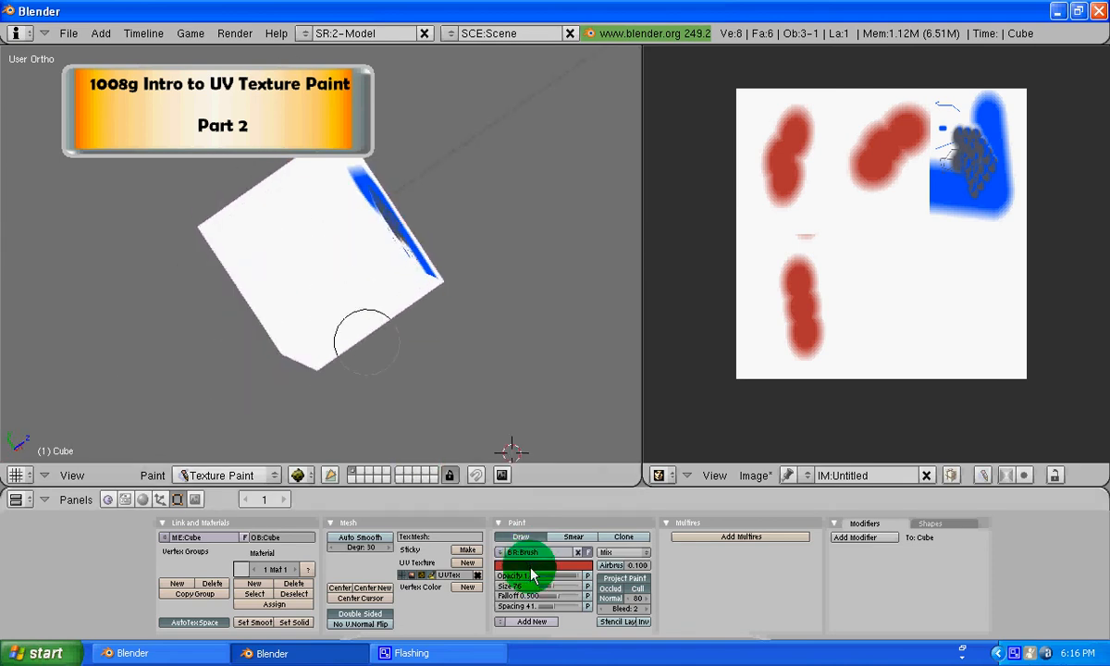
click(531, 564)
click(652, 472)
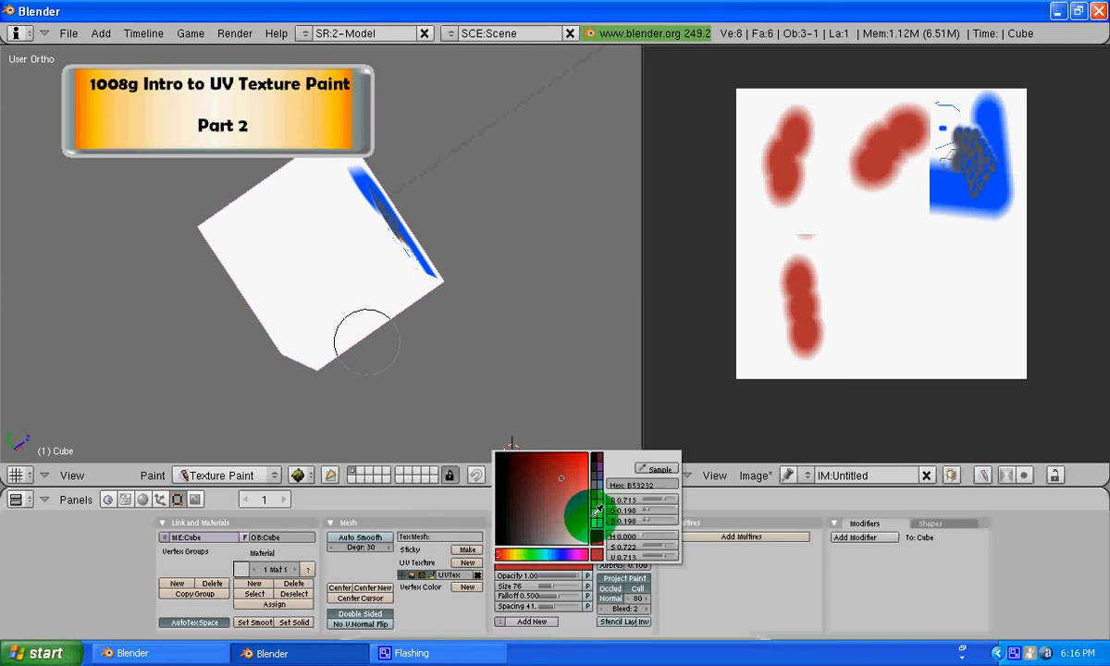
click(539, 549)
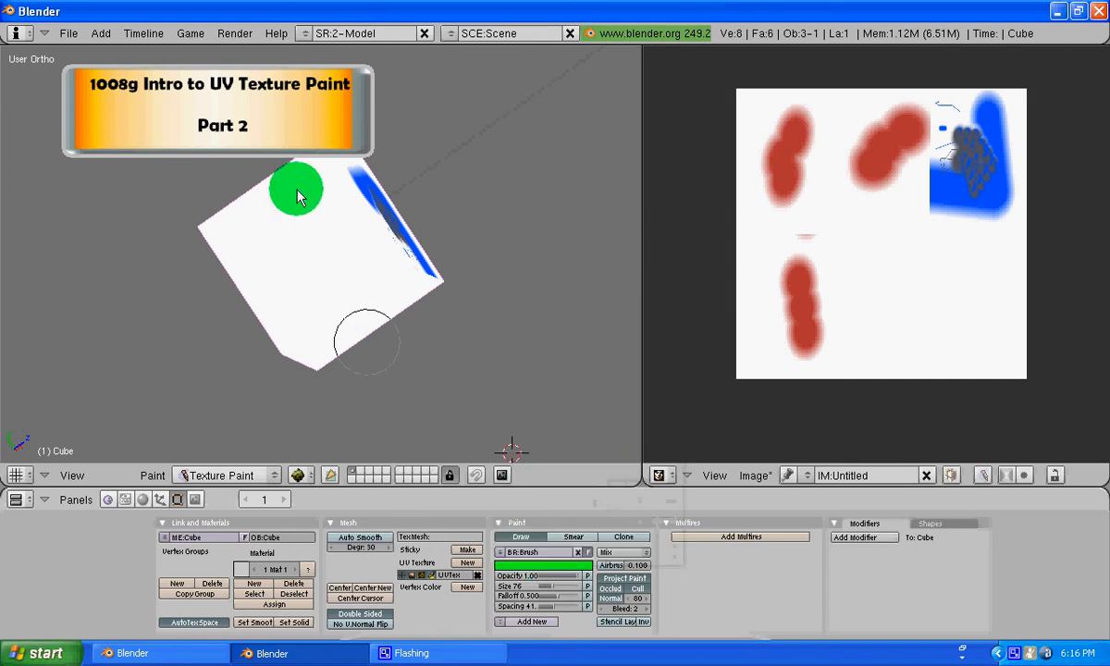
mouse_move(222, 229)
mouse_down()
mouse_move(280, 310)
mouse_move(309, 325)
mouse_up()
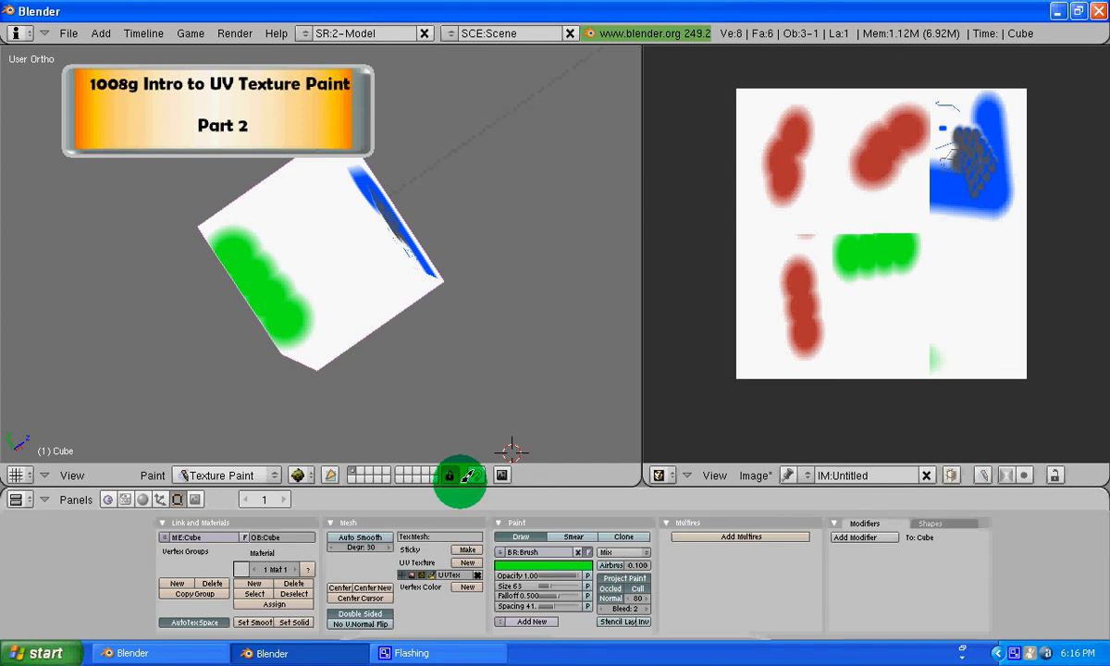
mouse_move(257, 233)
mouse_down()
mouse_move(336, 280)
mouse_move(315, 184)
mouse_move(386, 243)
mouse_move(384, 293)
mouse_move(296, 265)
mouse_move(407, 305)
mouse_move(335, 294)
mouse_up()
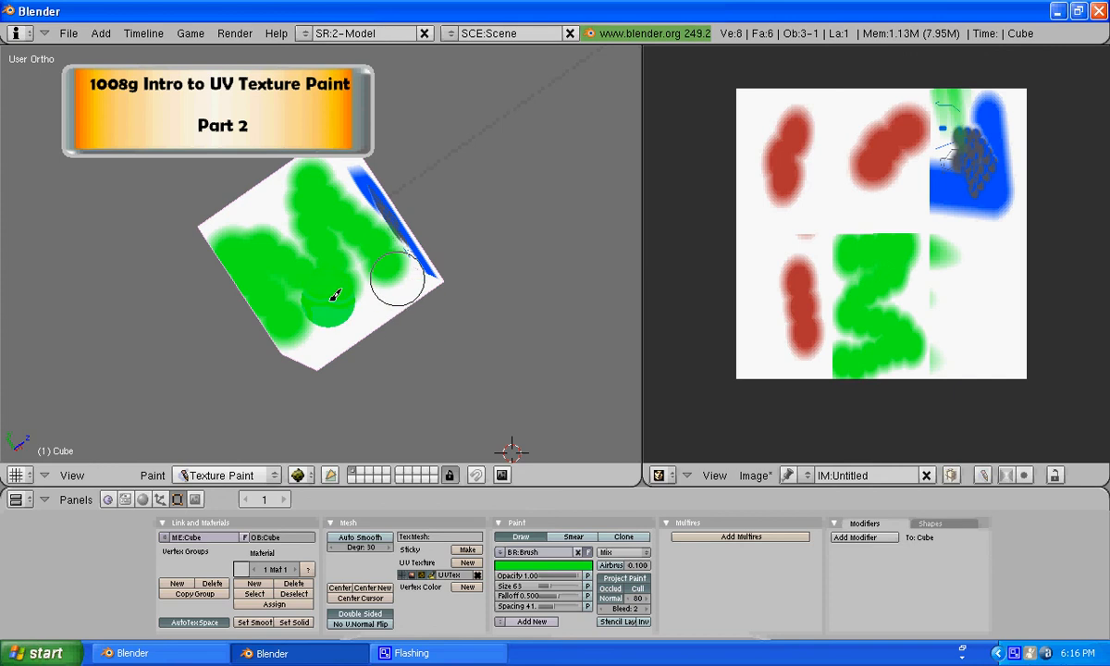
Inspect the painted faces of the cube from several sides and make a test render
mouse_move(334, 294)
middle_down()
mouse_move(296, 142)
mouse_move(342, 235)
mouse_move(331, 182)
mouse_move(344, 198)
mouse_move(285, 255)
mouse_move(314, 285)
mouse_move(212, 352)
mouse_move(367, 307)
mouse_move(530, 364)
mouse_move(319, 249)
middle_up()
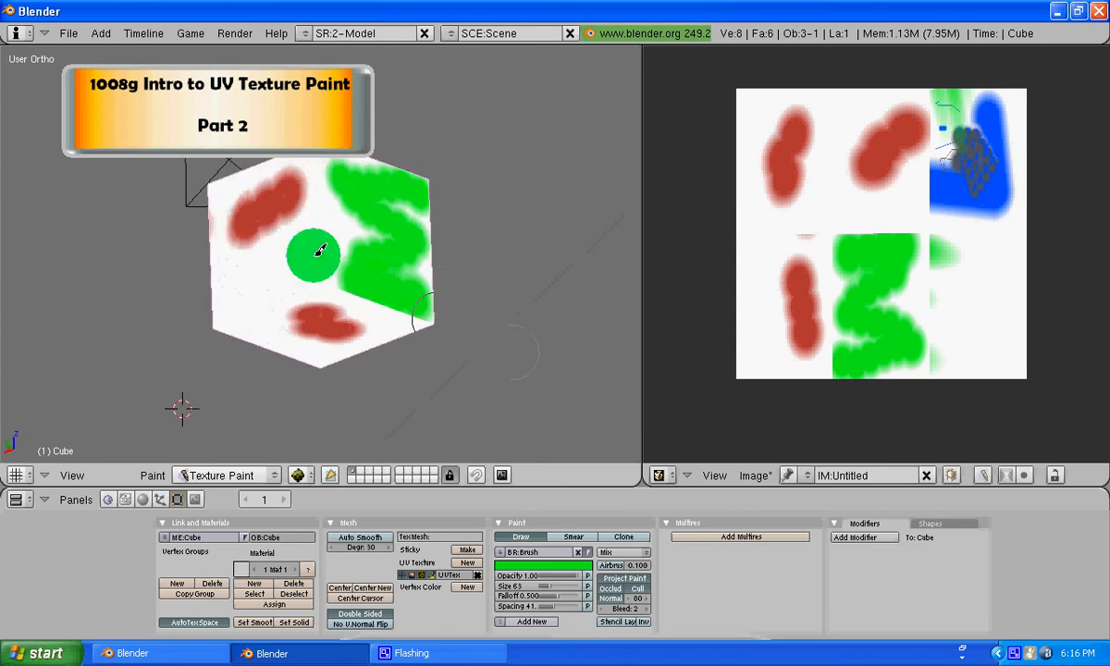
middle_drag(458, 314, 412, 299)
mouse_move(314, 258)
middle_down()
mouse_move(407, 274)
mouse_move(378, 272)
middle_up()
scroll(546, 241, down, 1)
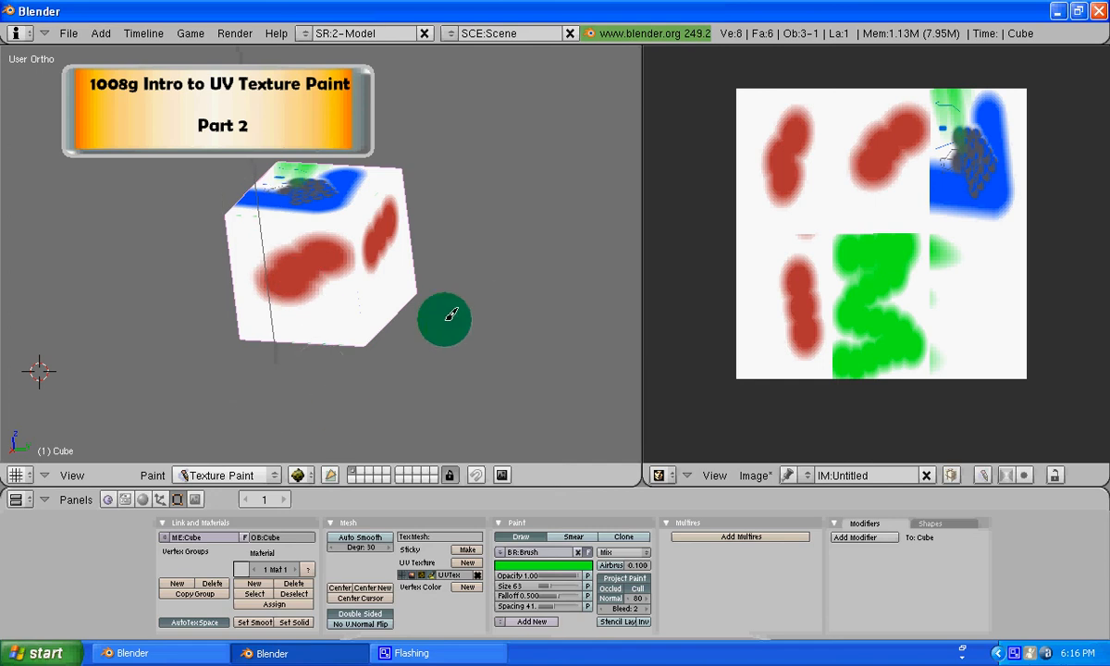
key(F12)
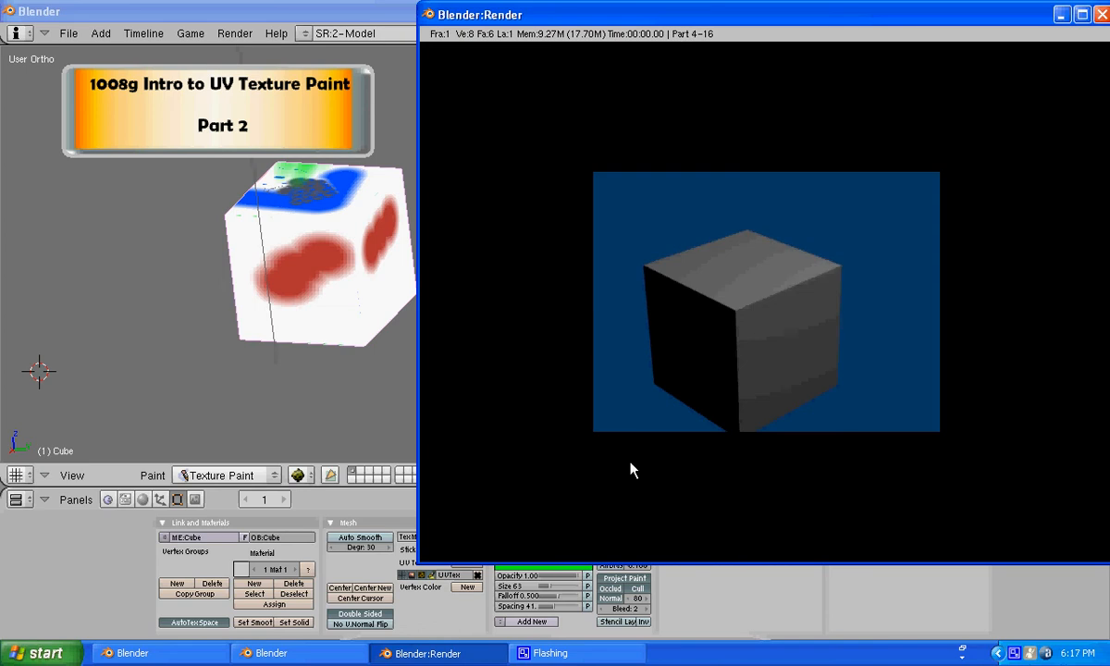
click(1101, 15)
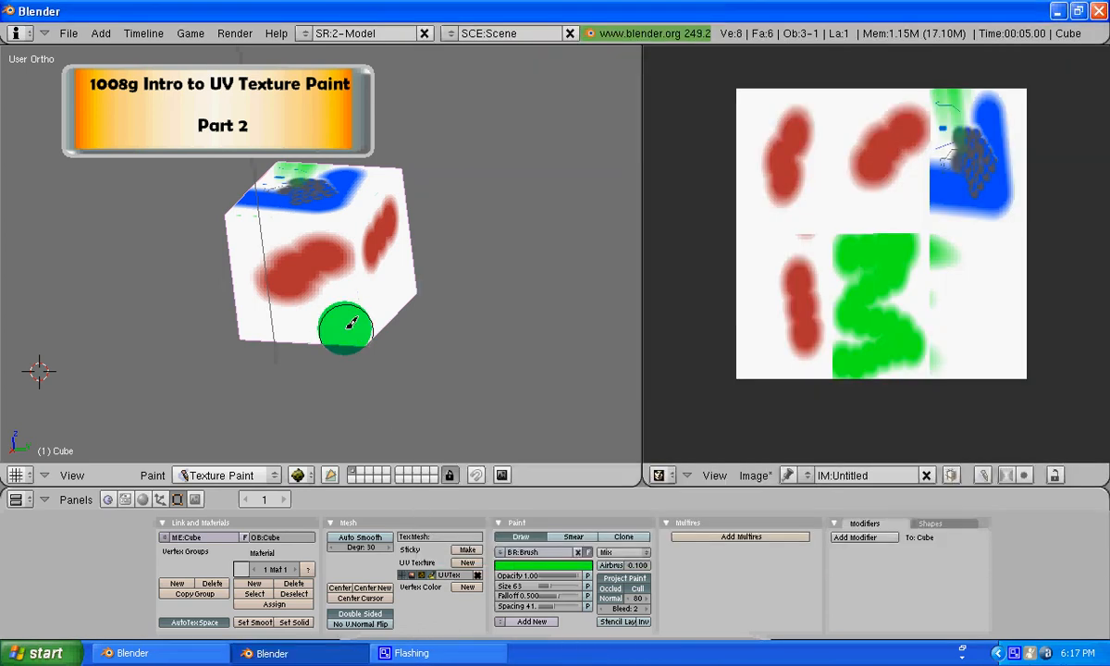
Enable TexFace on the cube's material and render the scene to check the painted texture
click(143, 500)
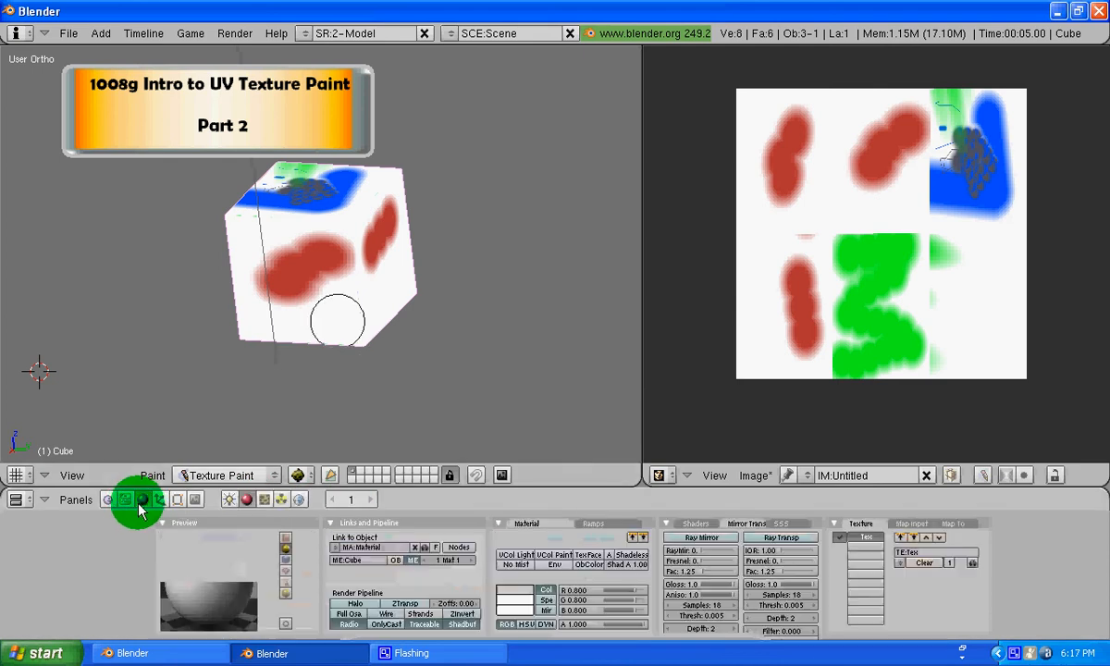
click(581, 562)
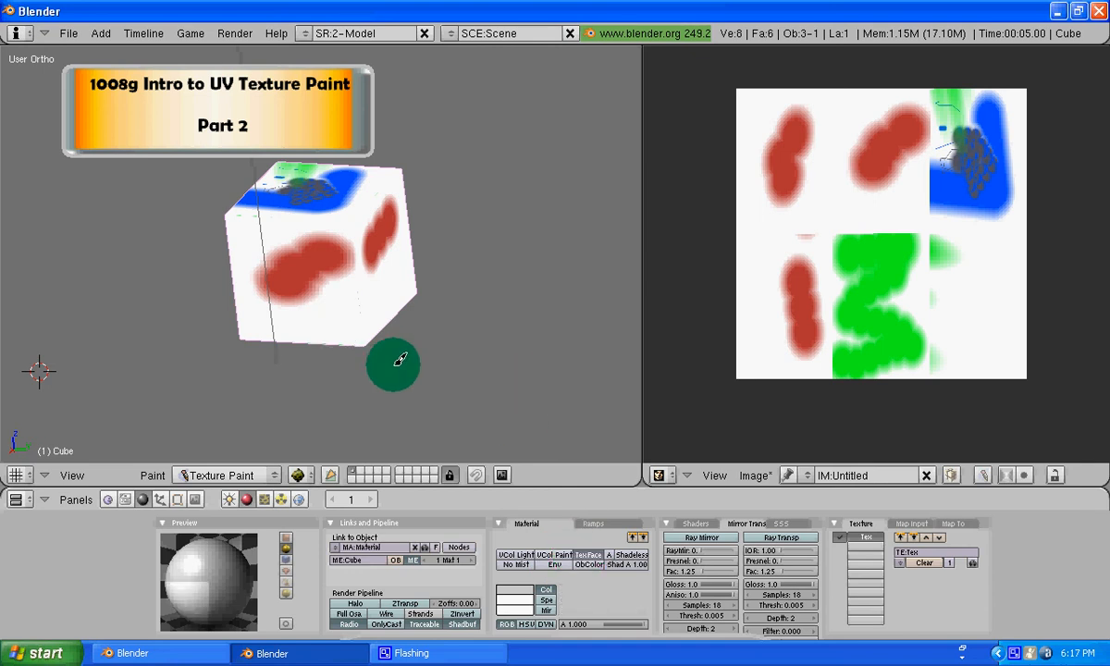
key(F12)
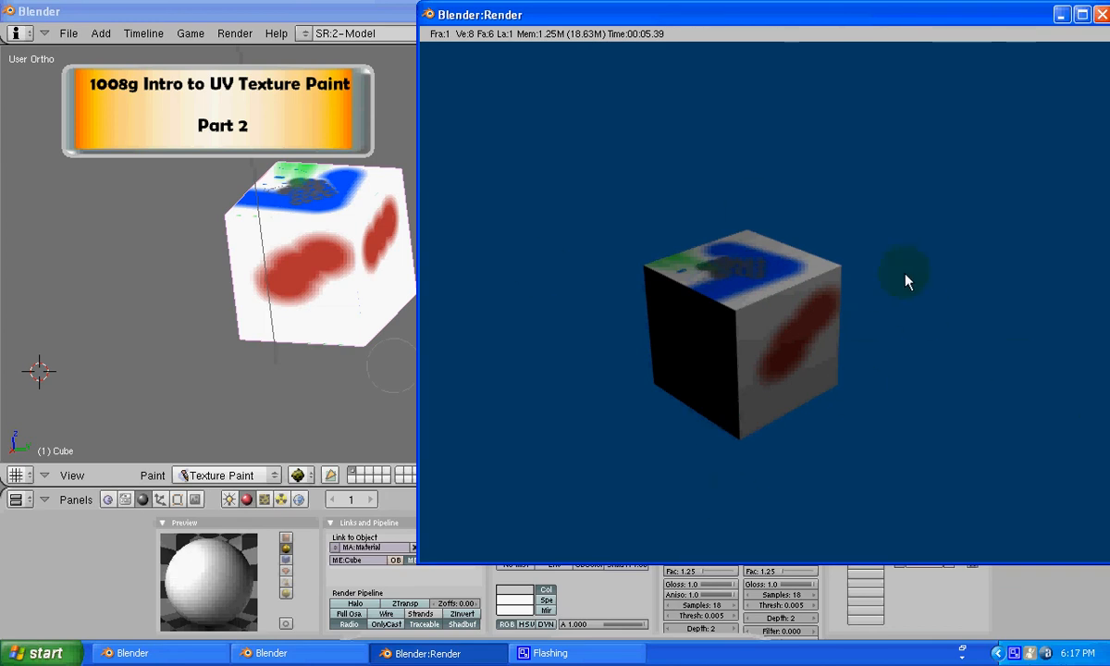
click(1101, 16)
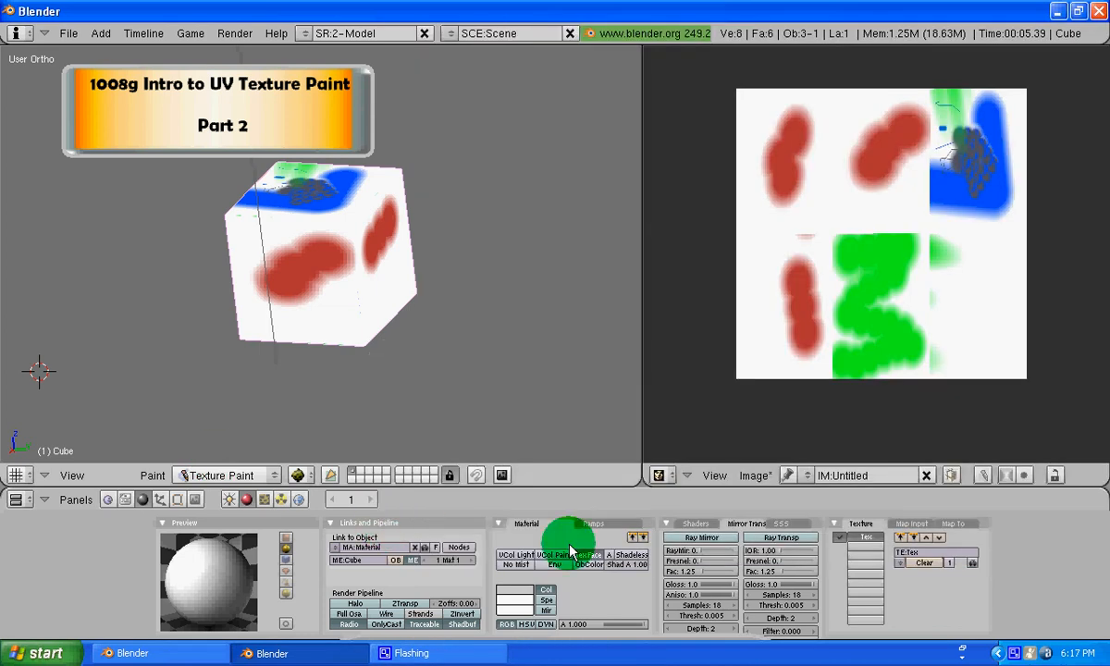
Show the scene's render settings and switch the 3D view to the camera's viewpoint
click(194, 500)
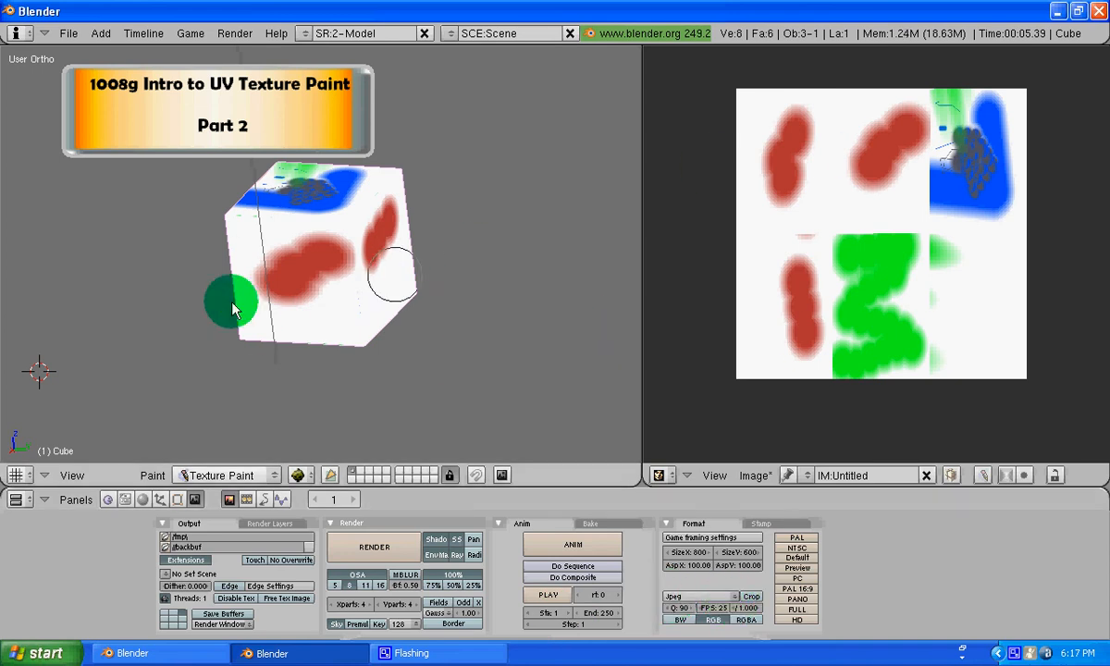
mouse_move(505, 325)
middle_down()
mouse_move(470, 369)
mouse_move(374, 376)
mouse_move(208, 193)
mouse_move(285, 277)
mouse_move(435, 302)
mouse_move(231, 312)
mouse_move(154, 290)
middle_up()
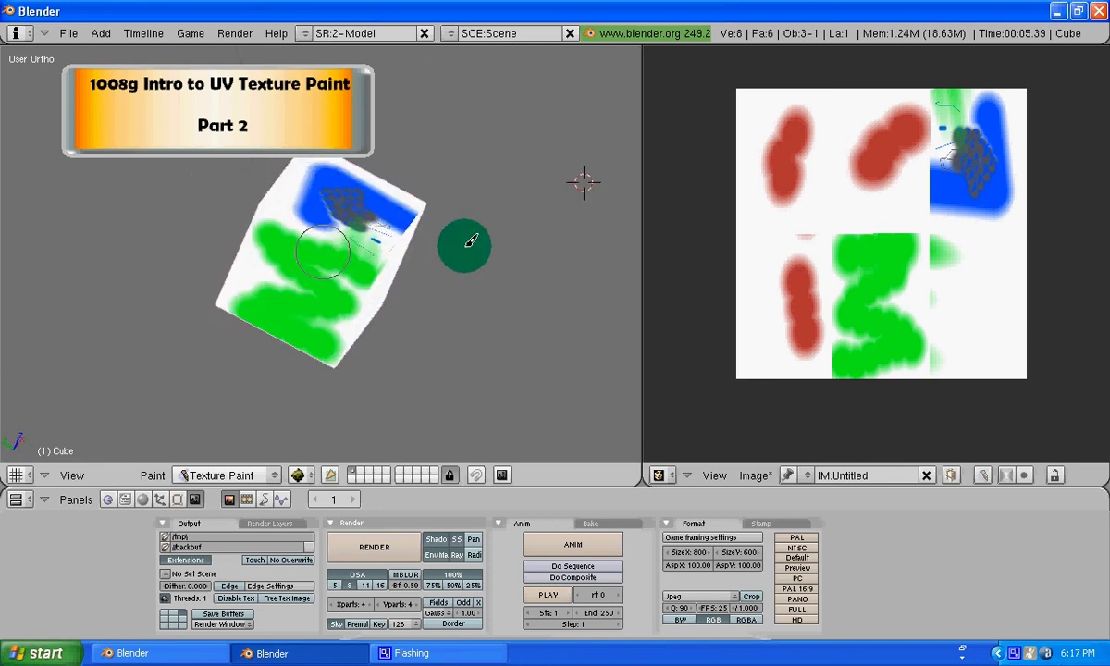
middle_drag(383, 307, 480, 306)
middle_drag(321, 235, 292, 282)
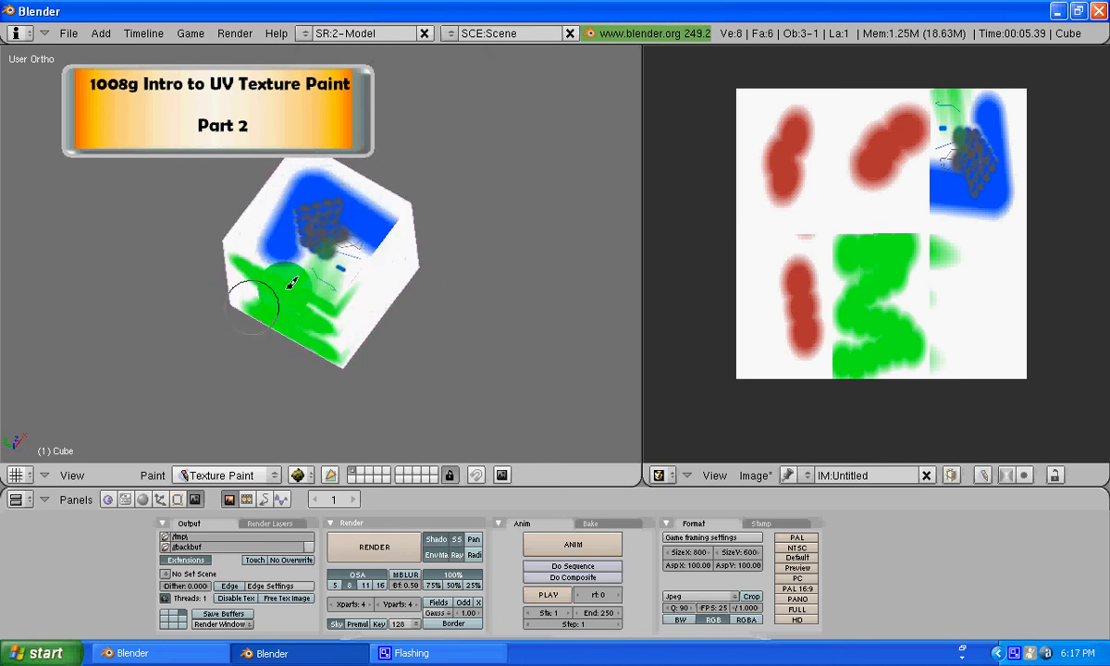
click(69, 486)
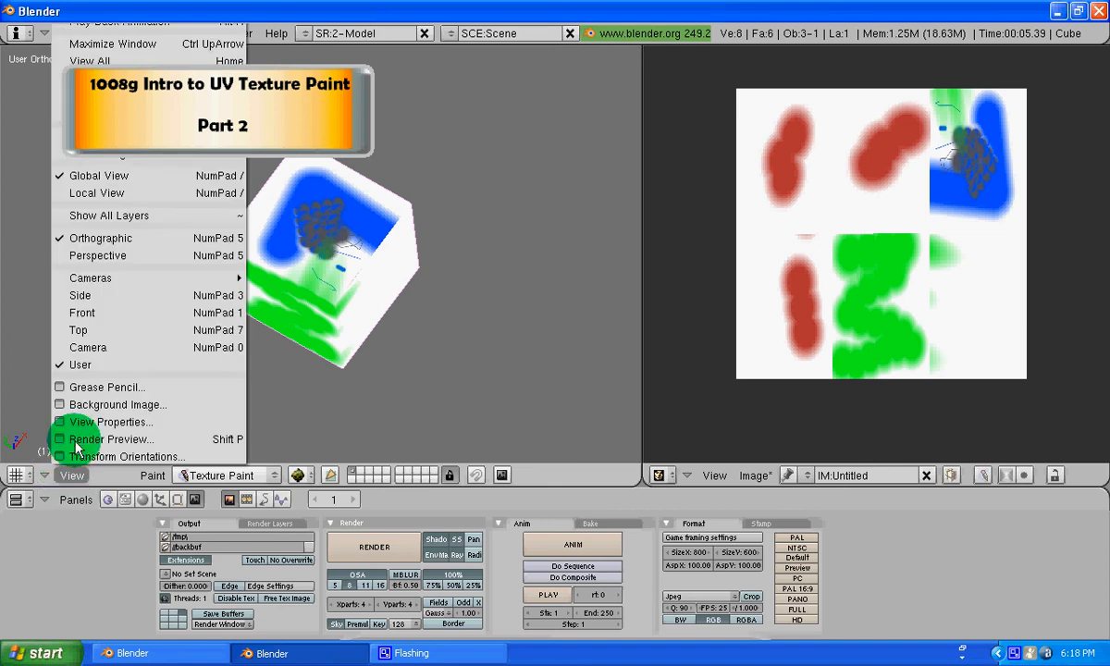
click(85, 347)
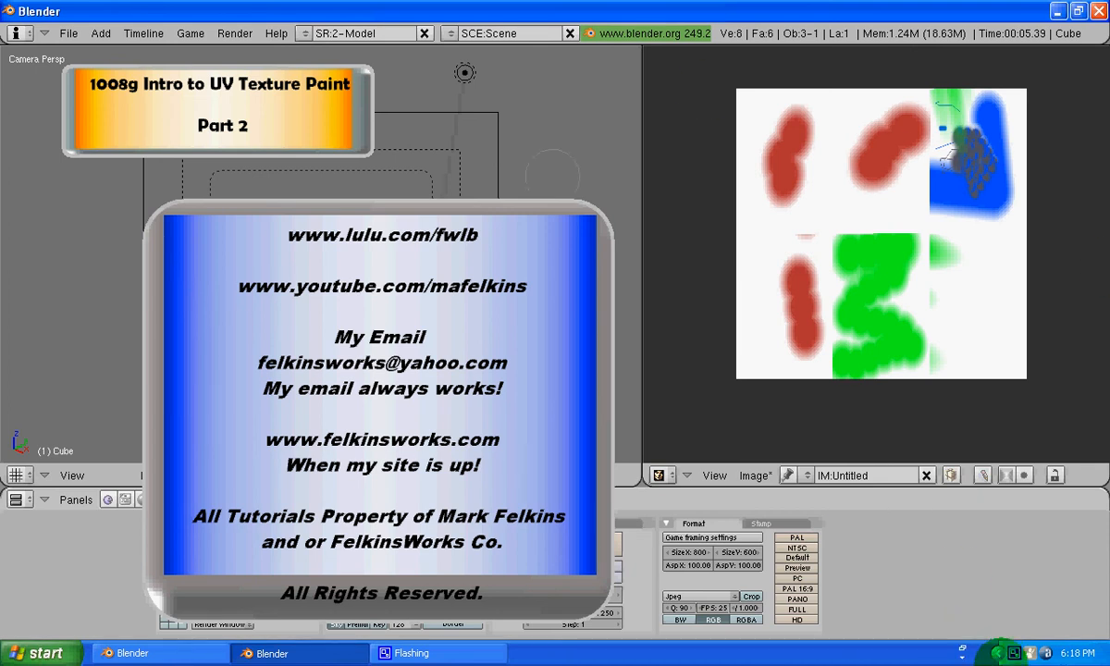
click(1013, 655)
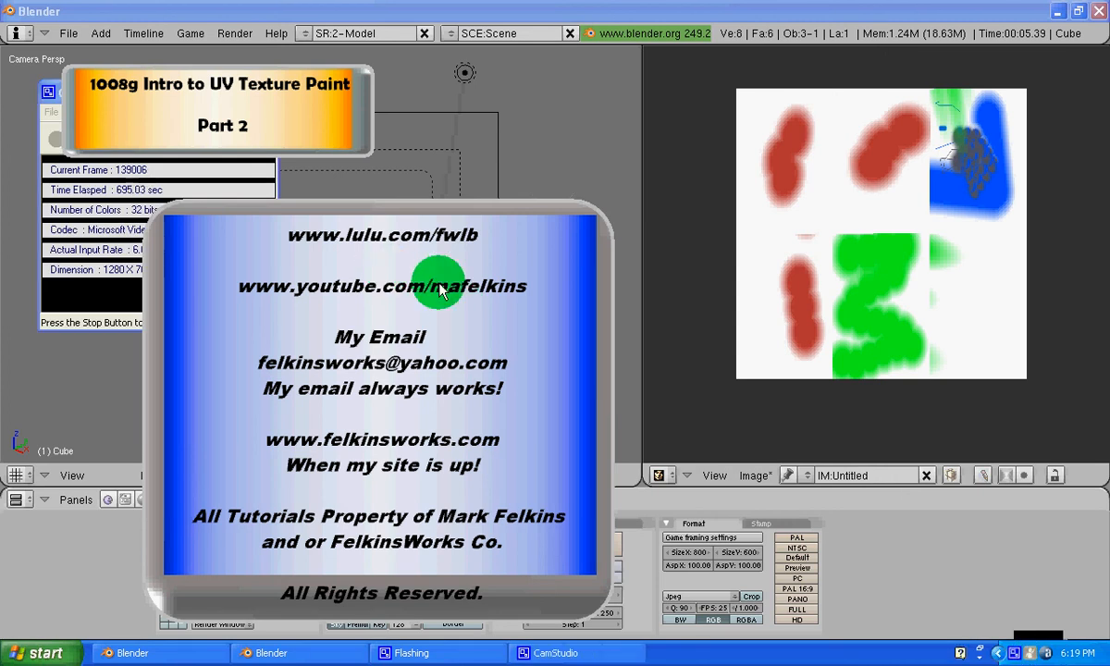
drag(438, 218, 813, 203)
drag(259, 93, 708, 71)
click(361, 198)
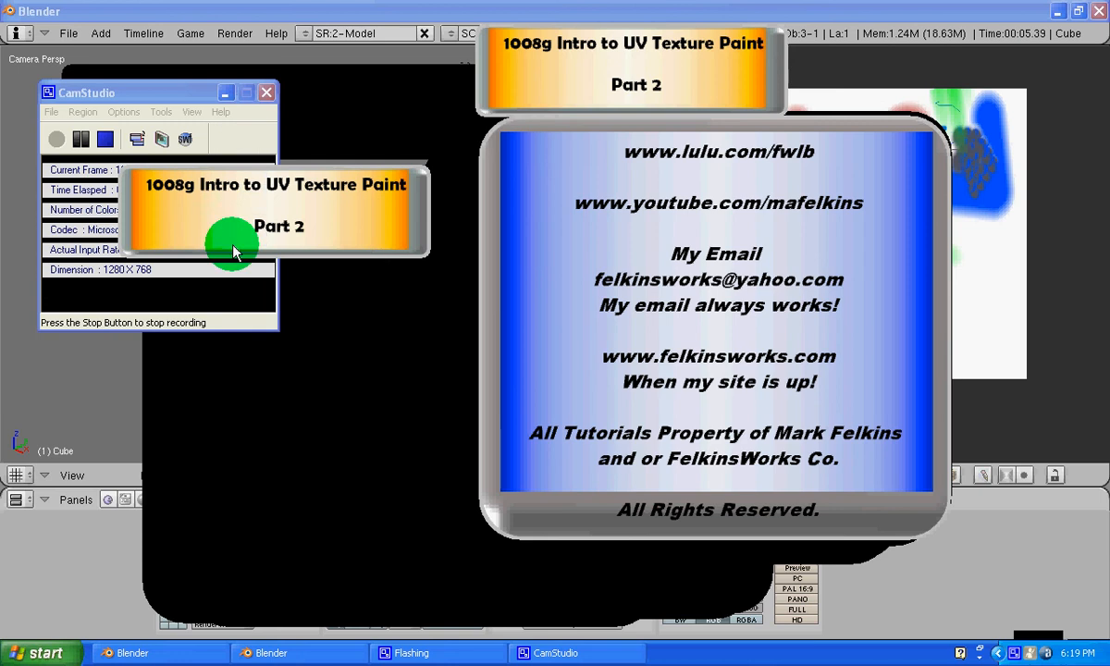
drag(233, 248, 97, 544)
click(367, 302)
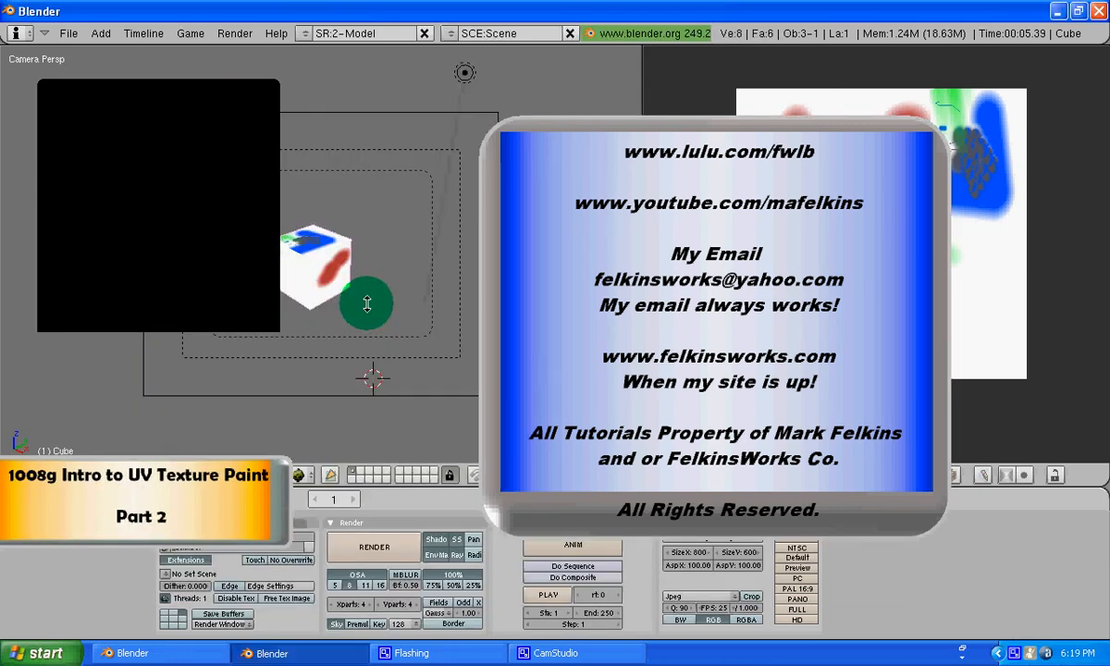